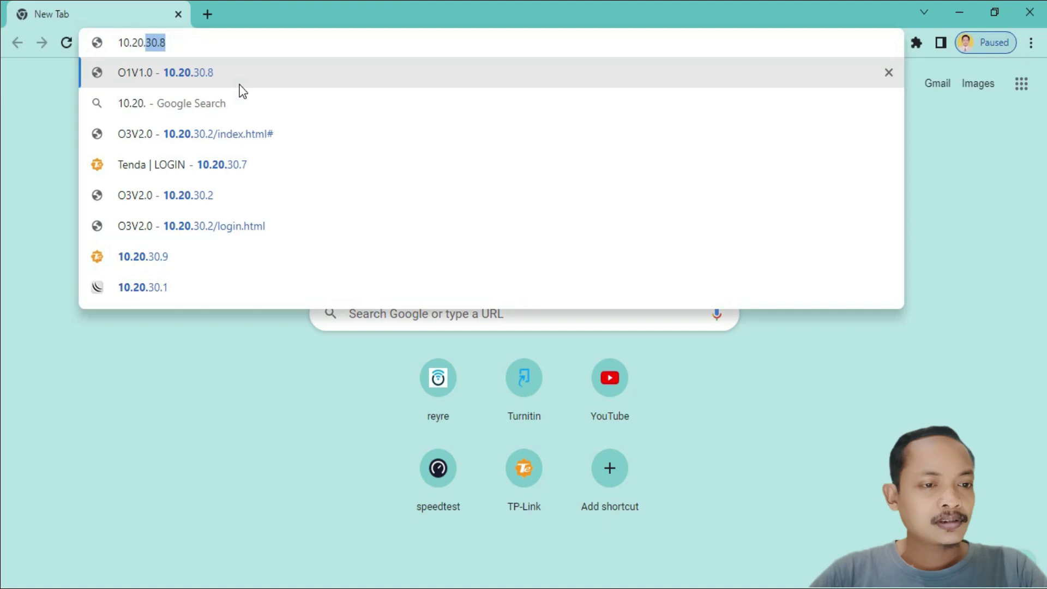
Open the access point's web interface at 10.20.30.2 and log in with the saved admin user name and password.
type("2")
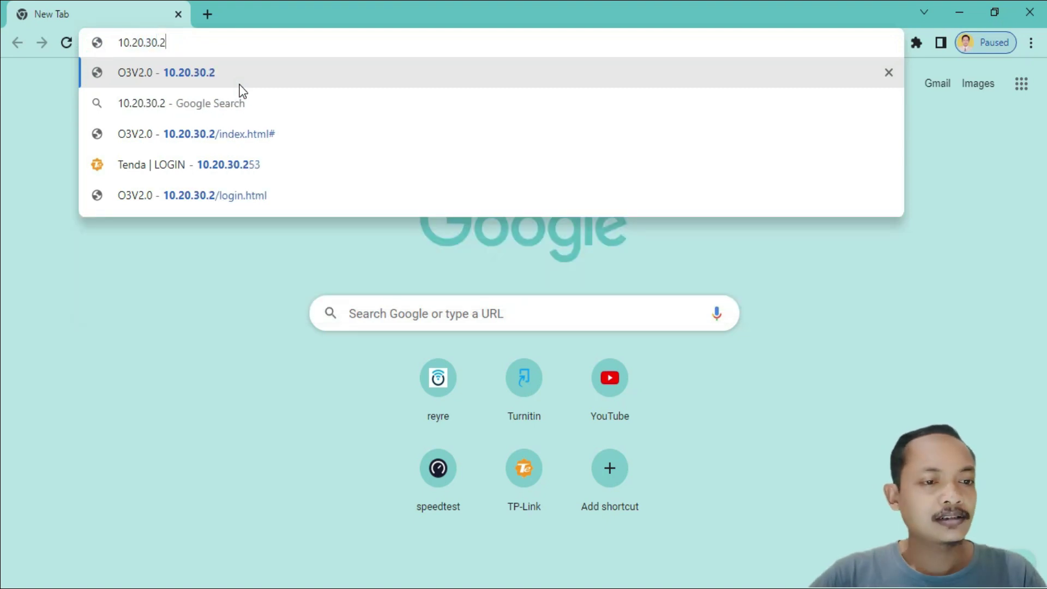
key("Return")
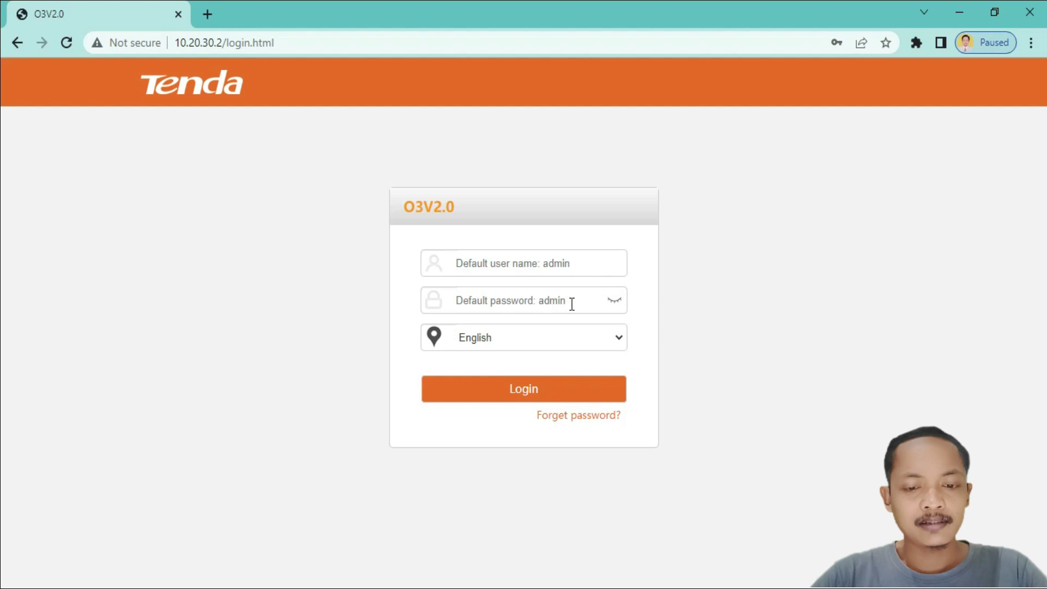
left_click(556, 268)
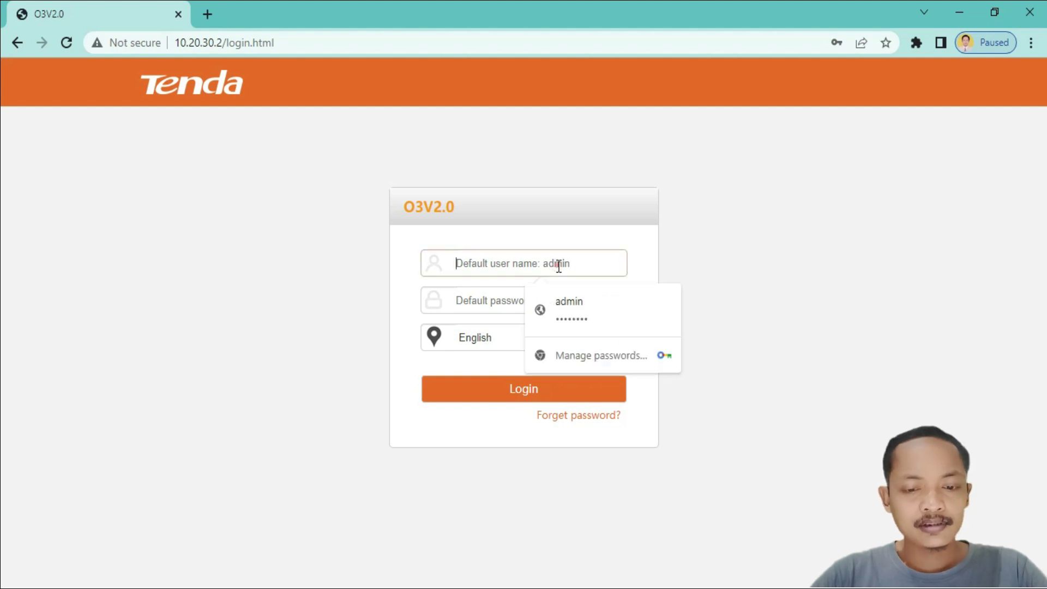
left_click(567, 306)
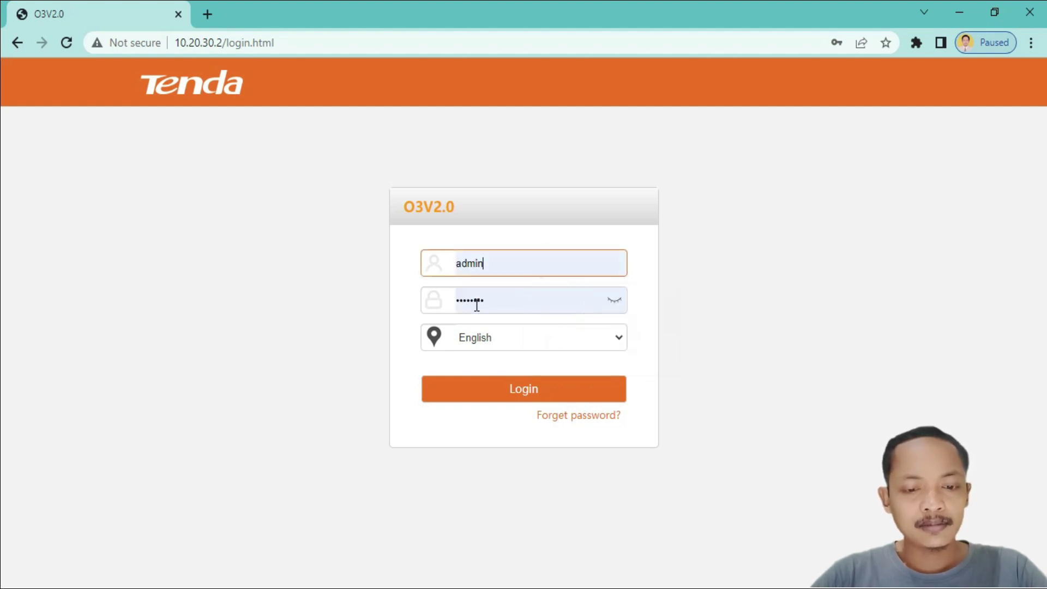
left_click(515, 391)
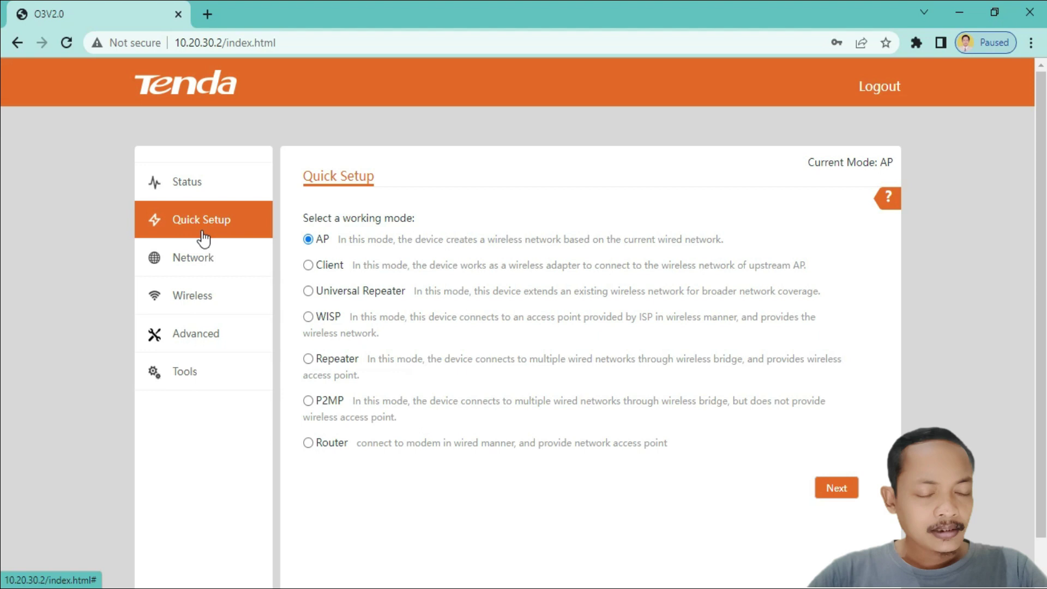
Examine the device's system and wireless status, including the working modes offered in Quick Setup.
left_click(192, 190)
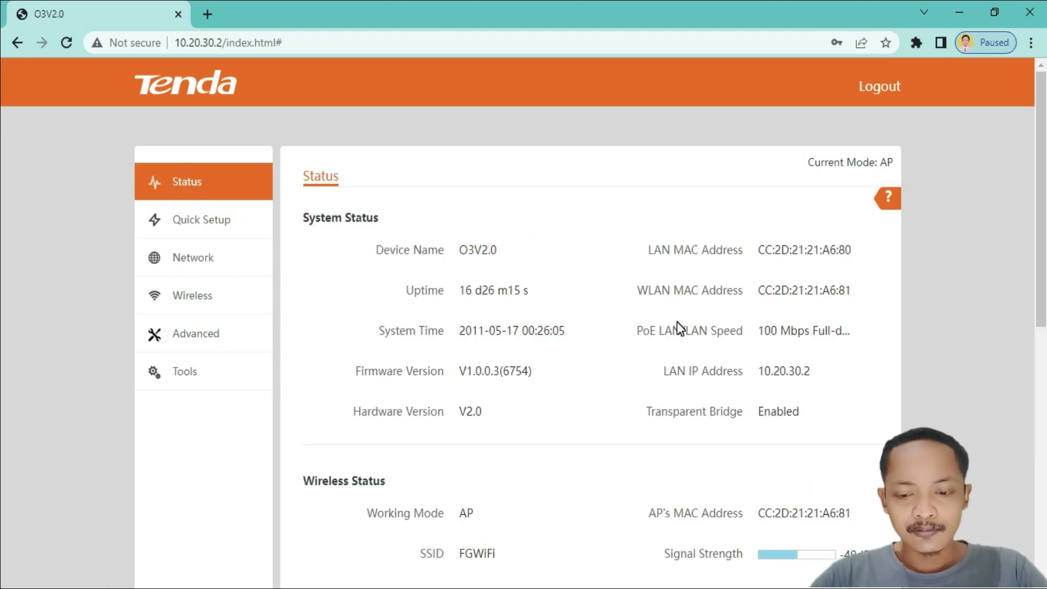
scroll(676, 322, "down", 1)
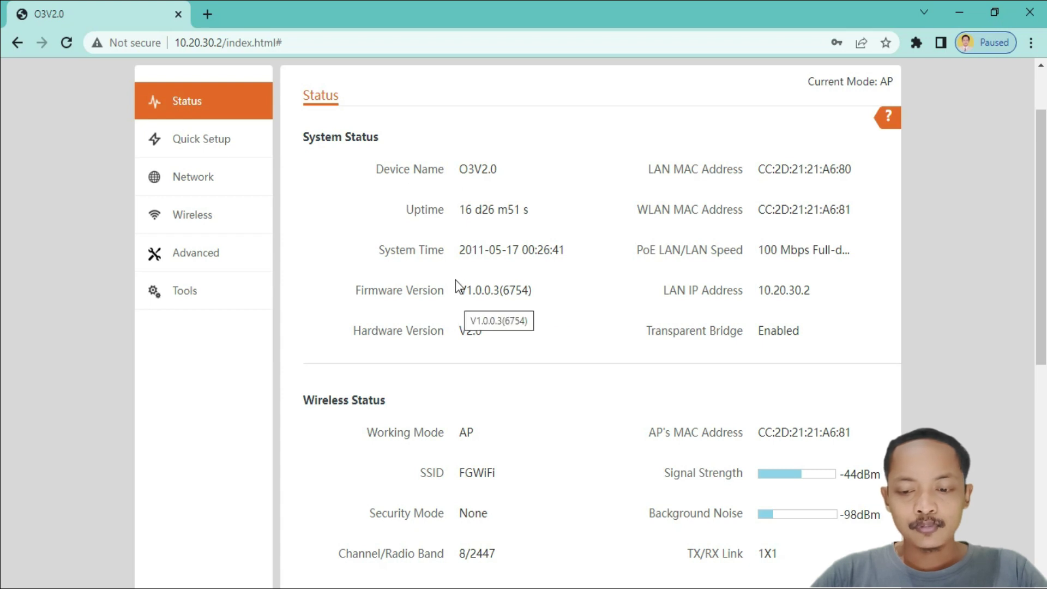
left_click(219, 143)
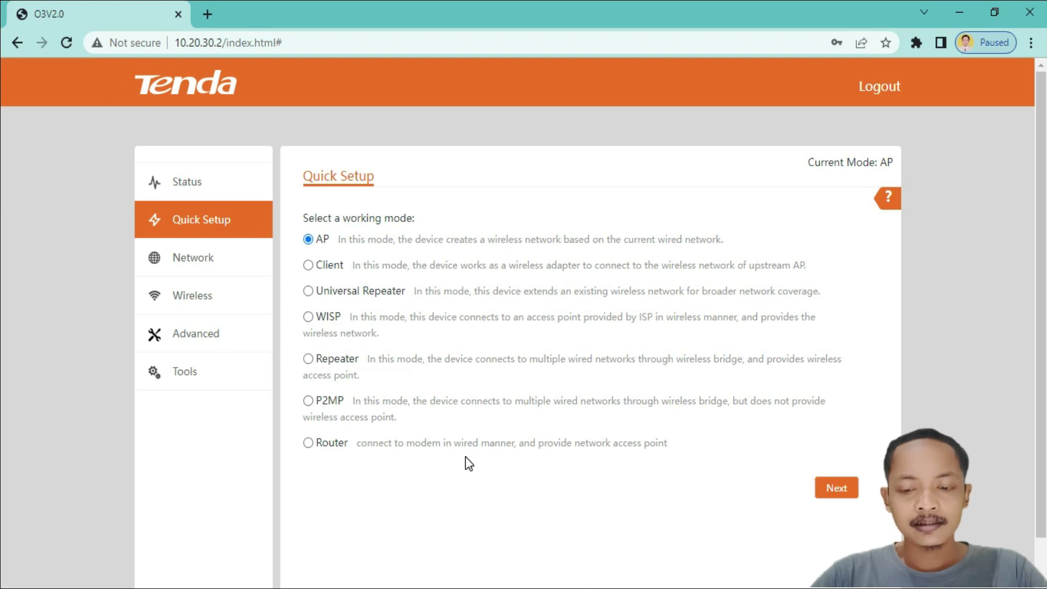
Review the LAN Setup settings, including the IP address type options, IP address, default gateway and DNS servers.
left_click(203, 265)
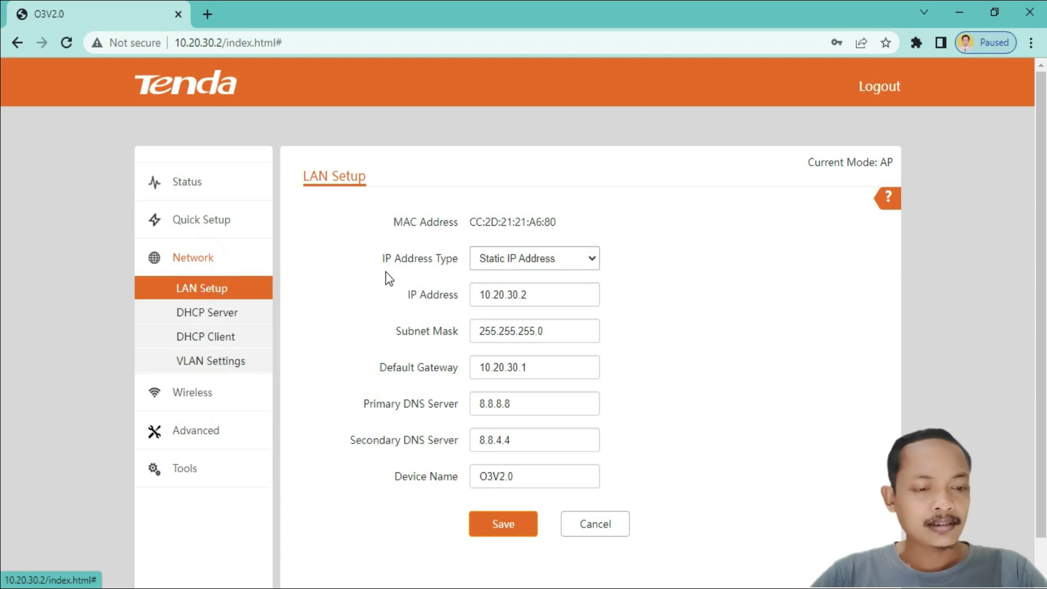
left_click(589, 271)
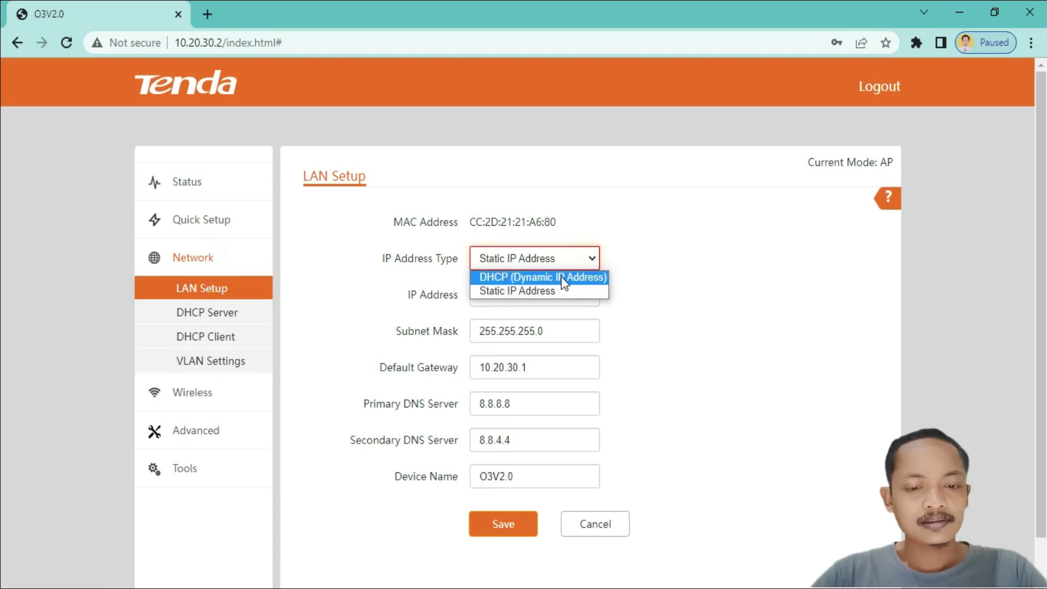
left_click(601, 293)
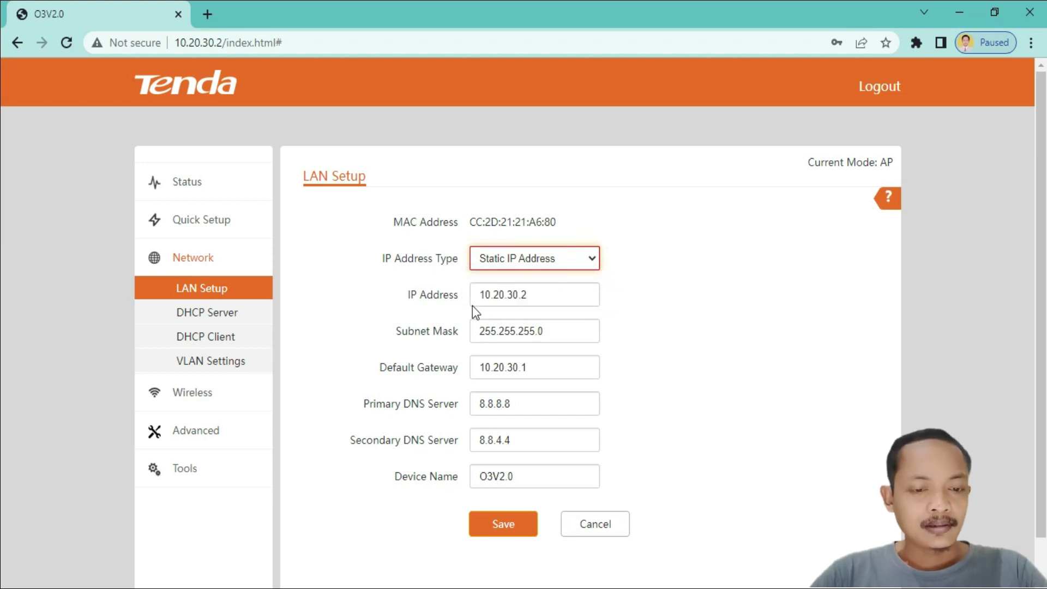
left_click_drag(479, 298, 550, 300)
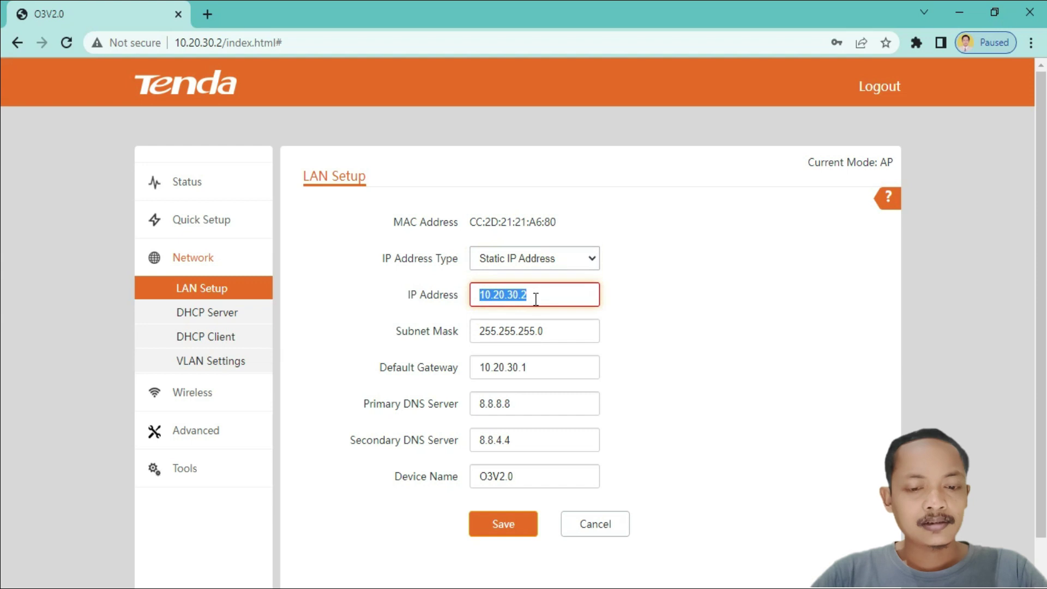
left_click(541, 296)
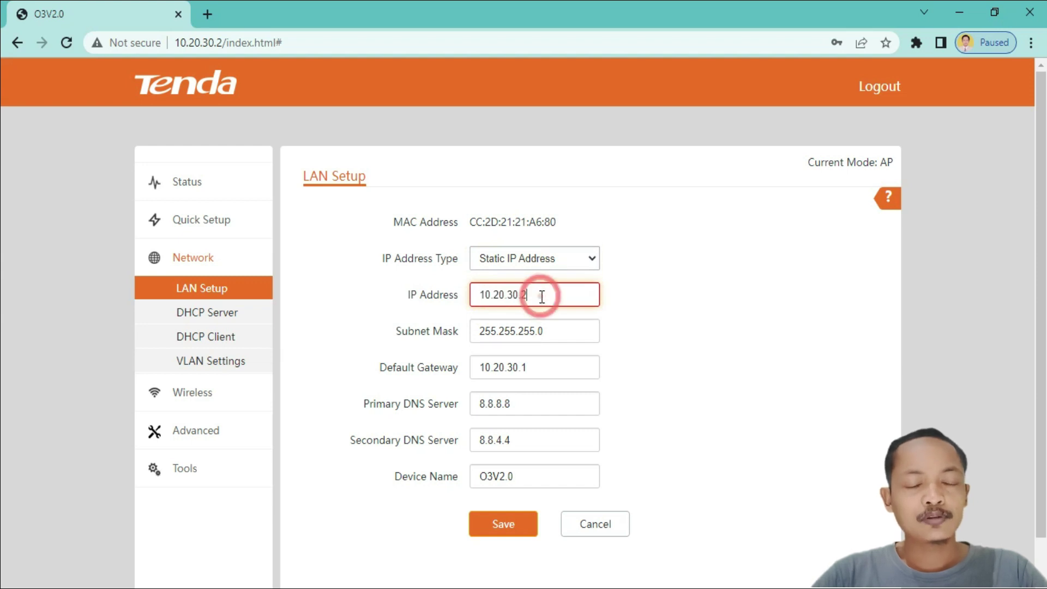
left_click(614, 297)
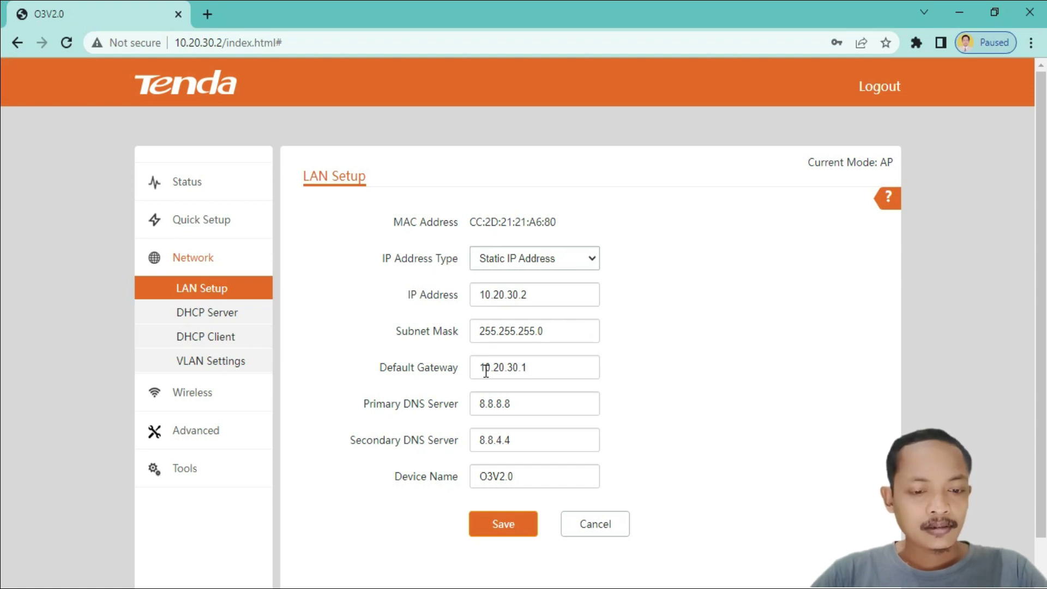
double_click(482, 403)
left_click(518, 403)
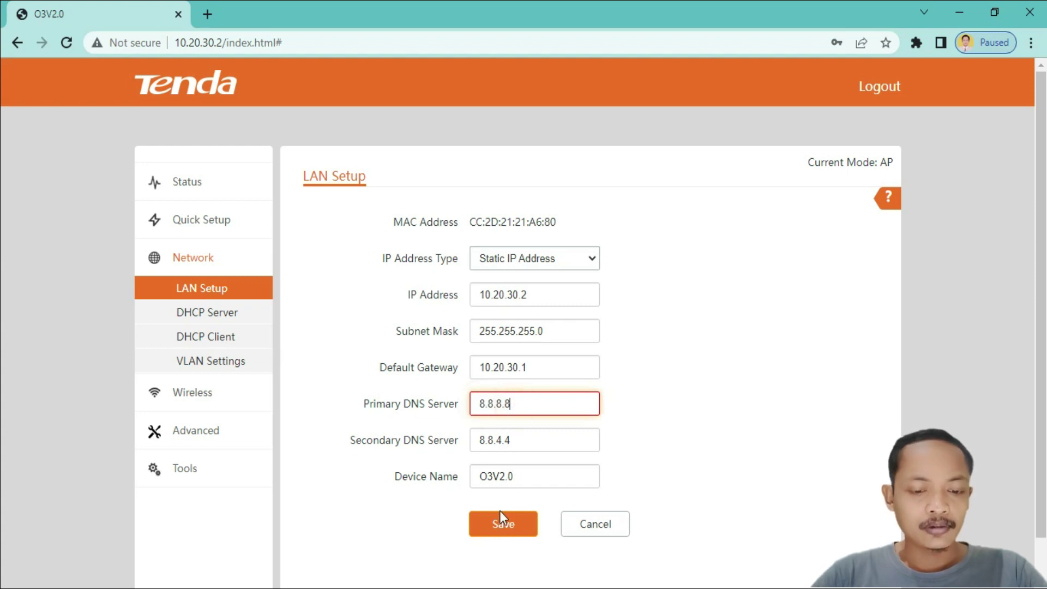
Look through the network's DHCP Server, DHCP Client and VLAN Settings pages.
left_click(221, 315)
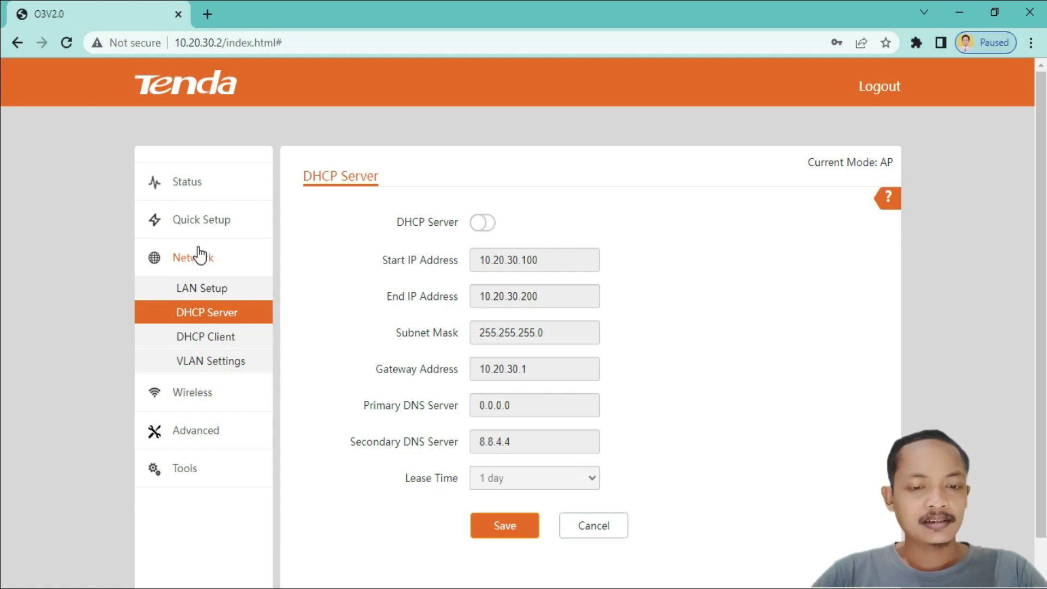
left_click(222, 344)
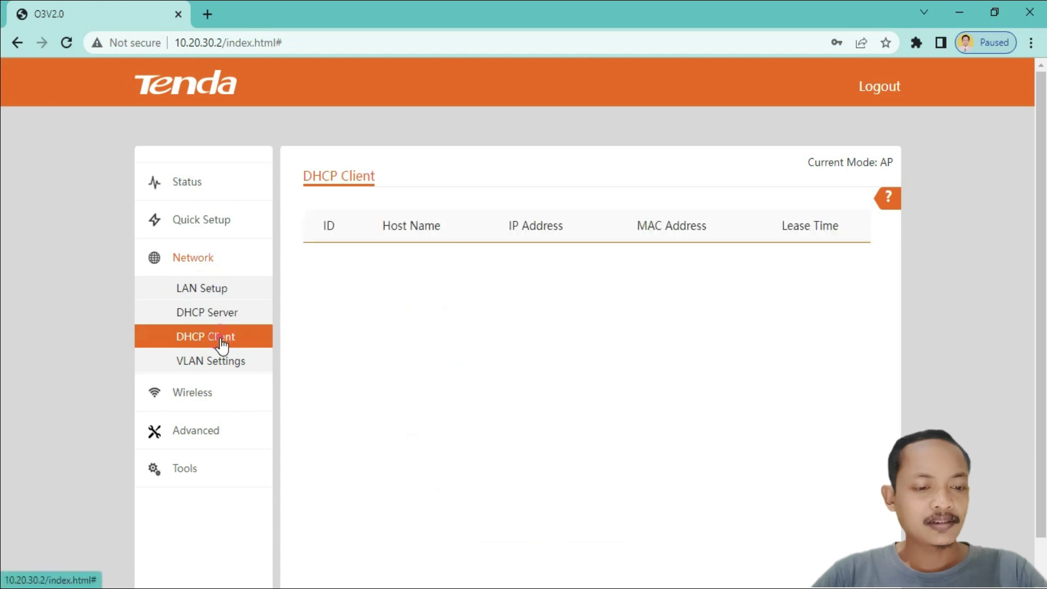
left_click(232, 369)
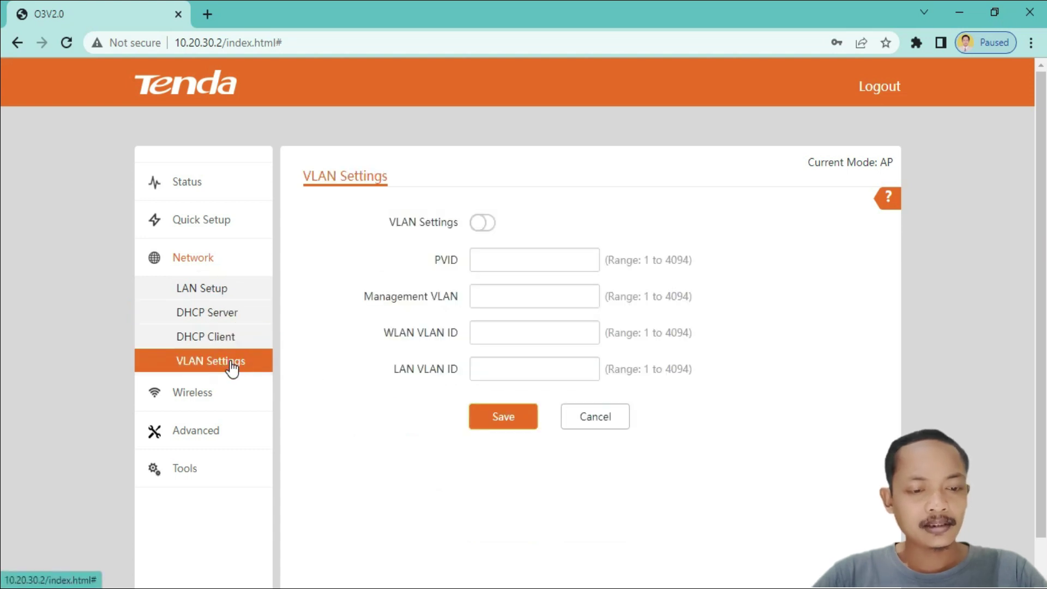
Review the basic wireless settings, checking the available country/region options and the SSID.
left_click(203, 402)
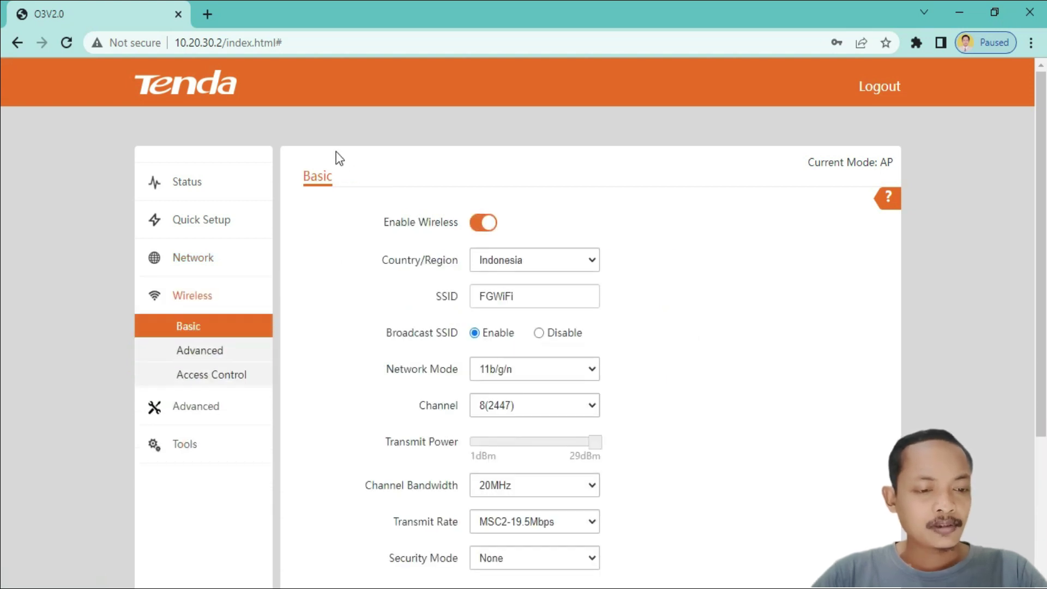
left_click(192, 331)
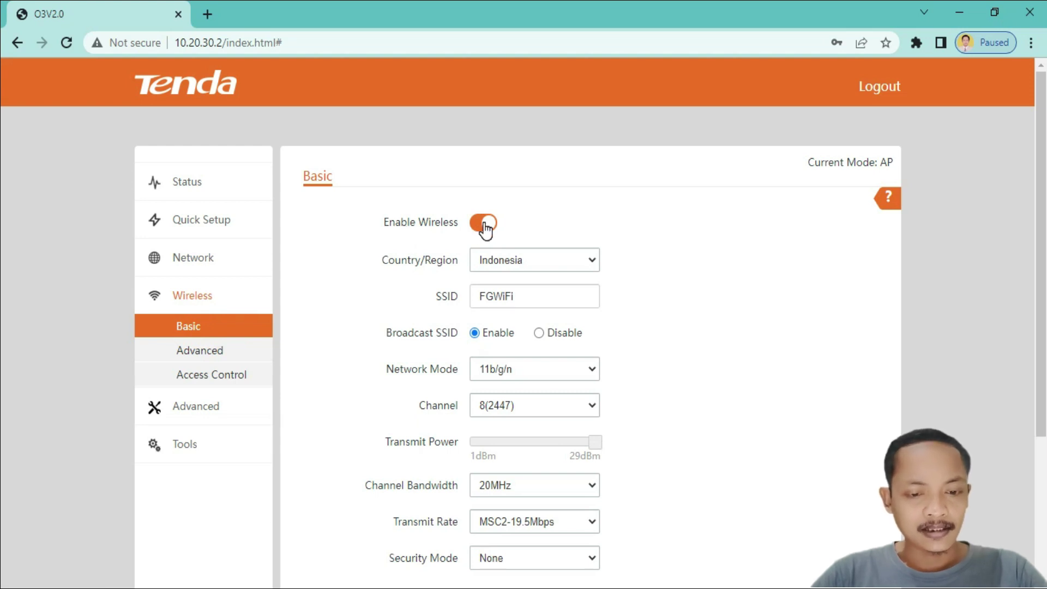
left_click(518, 260)
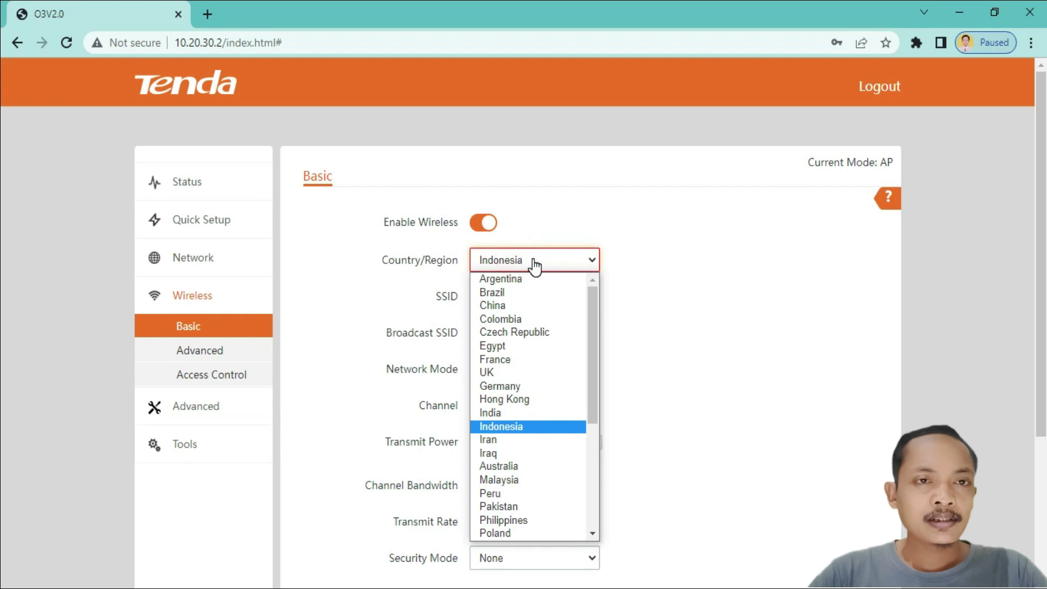
left_click(533, 264)
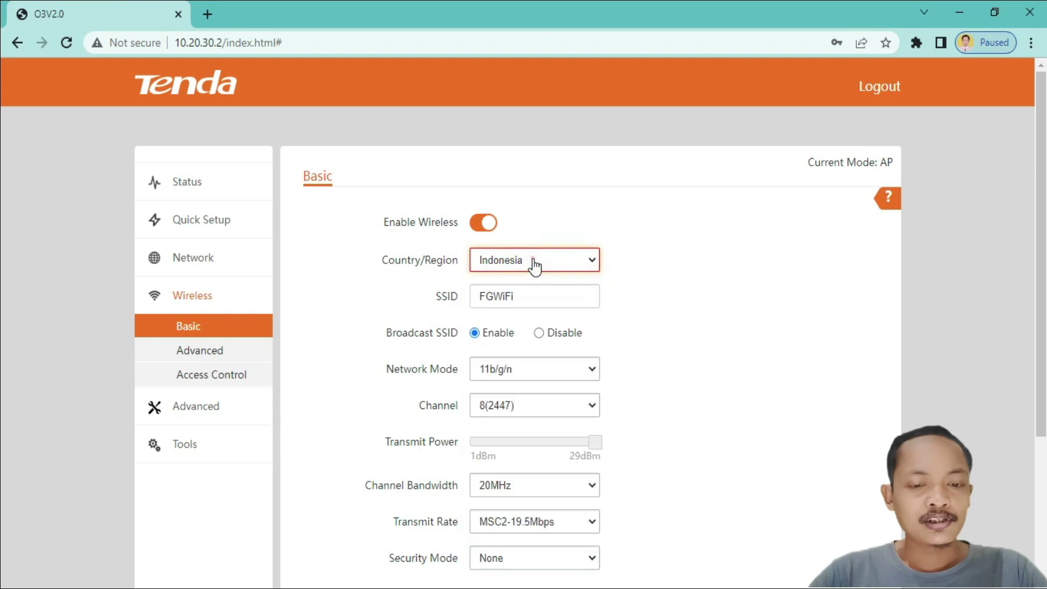
left_click(503, 298)
double_click(529, 296)
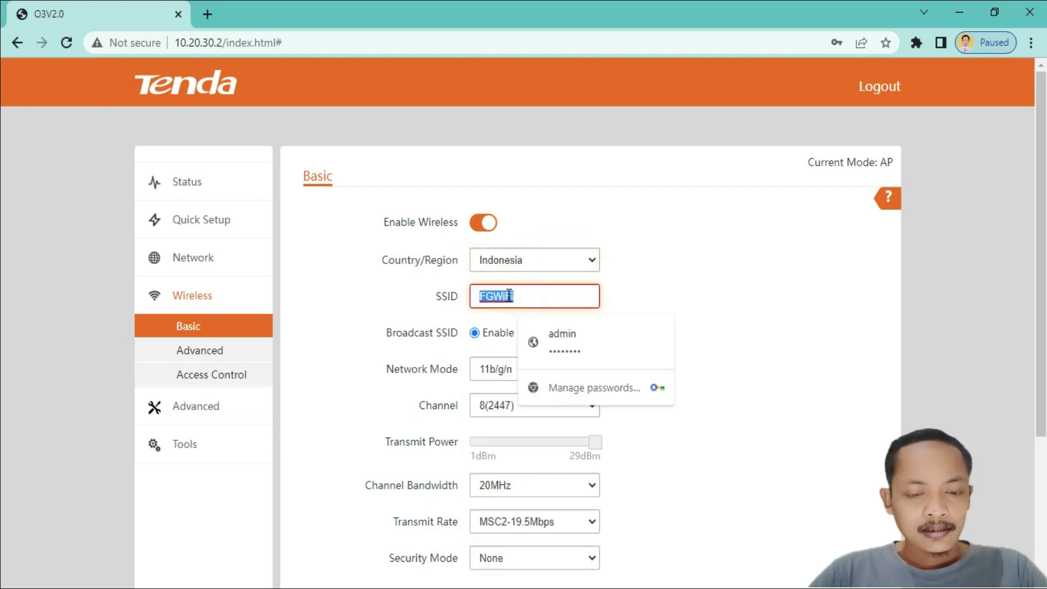
left_click(613, 299)
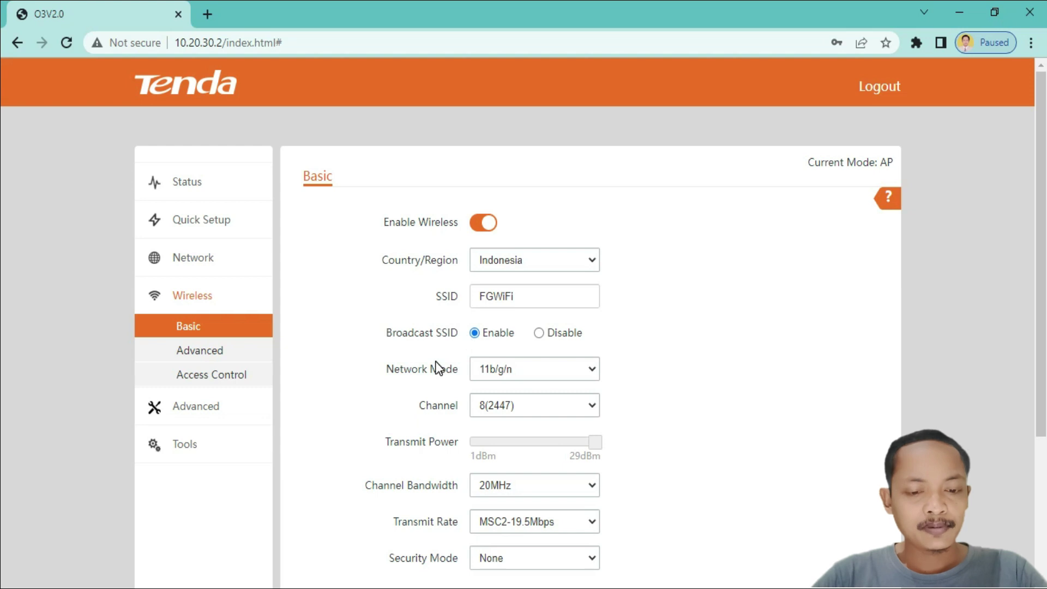
Select 11b/g/n as the wireless network mode and check the available channel options.
scroll(435, 362, "down", 1)
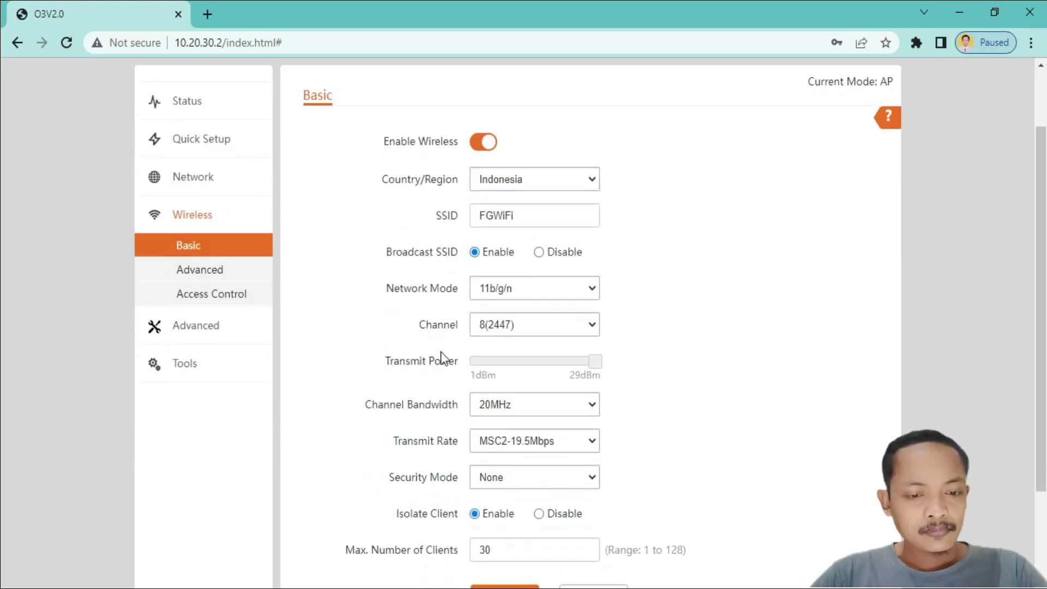
left_click(528, 302)
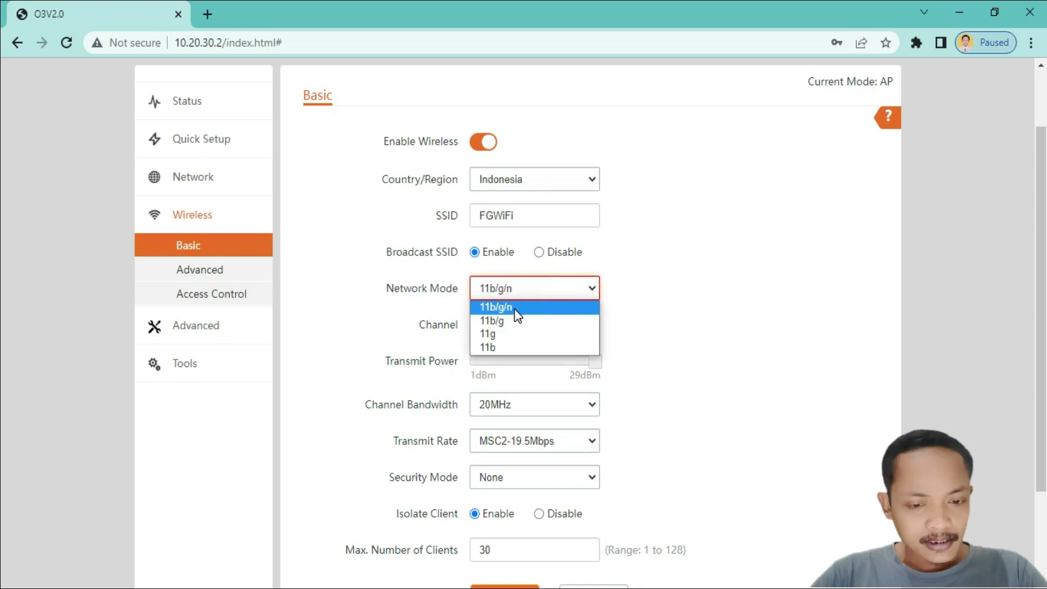
left_click(514, 308)
left_click(534, 326)
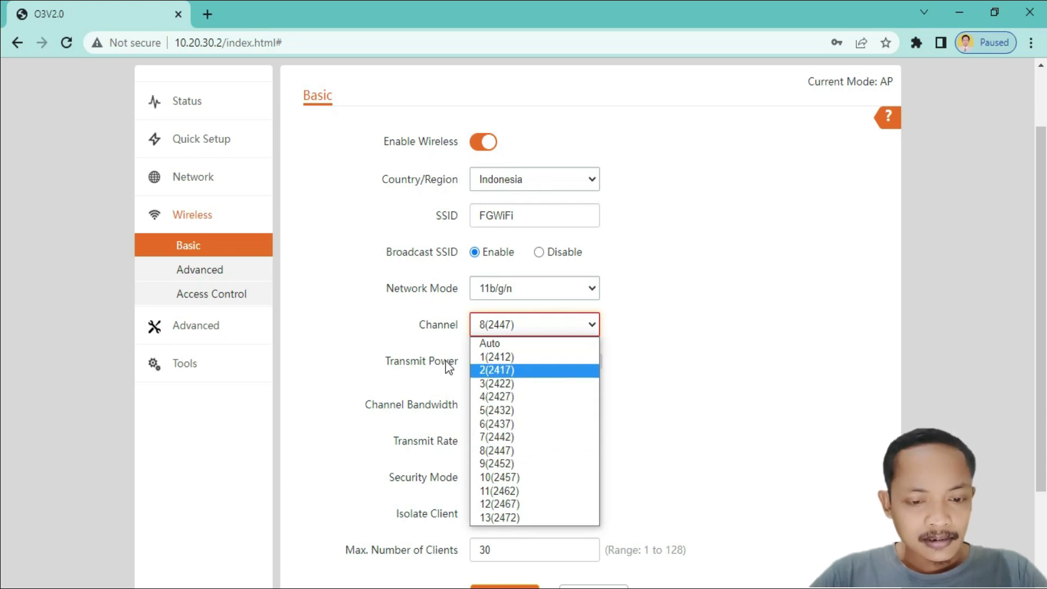
left_click(449, 330)
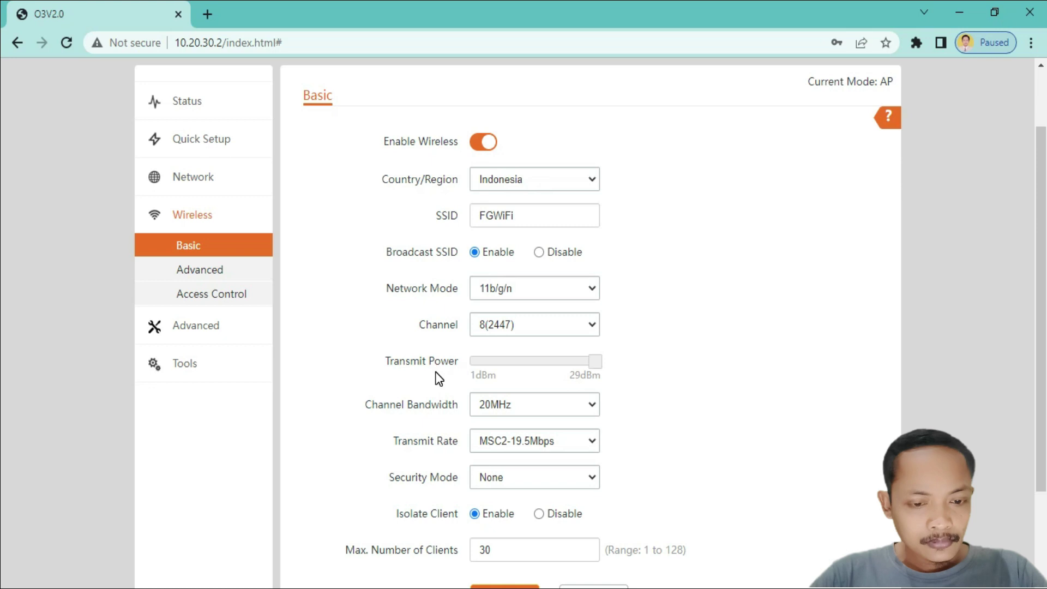
Select a channel bandwidth of 20MHz and a transmit rate of MSC2-19.5Mbps for the wireless network.
scroll(439, 377, "down", 2)
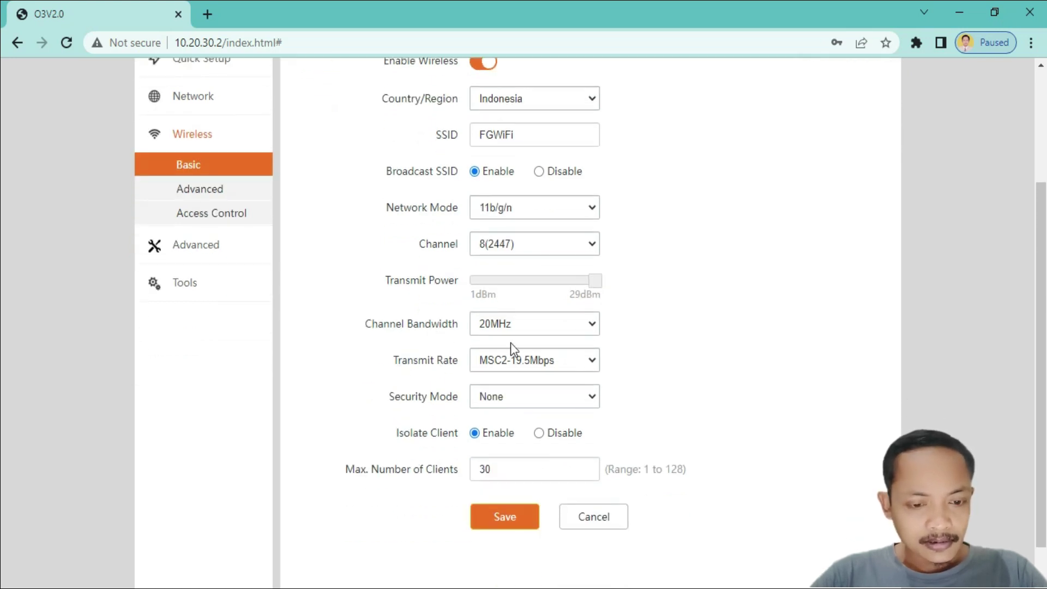
left_click(526, 327)
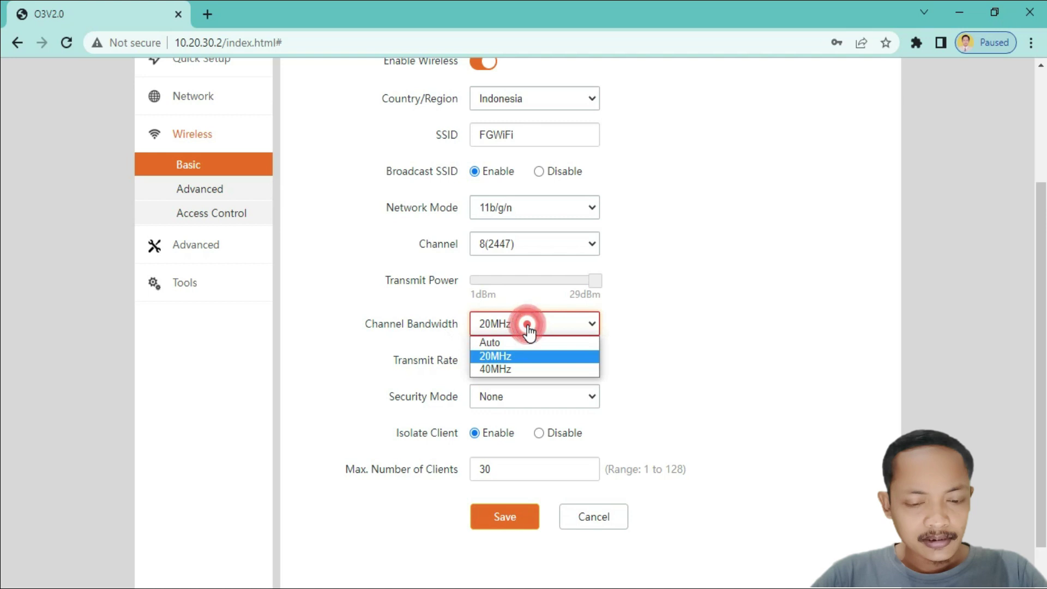
left_click(505, 355)
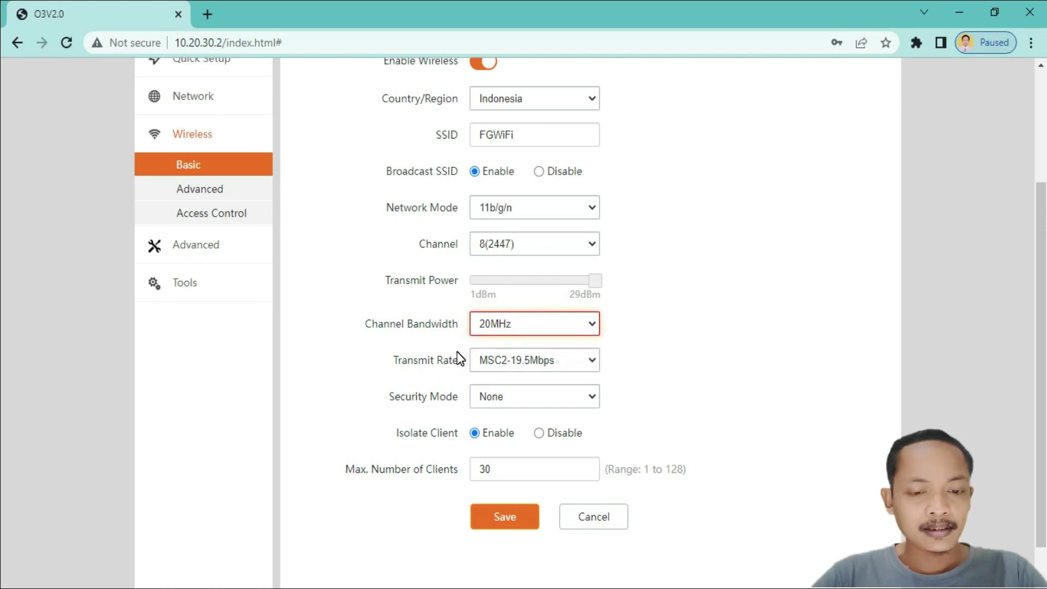
scroll(460, 359, "down", 1)
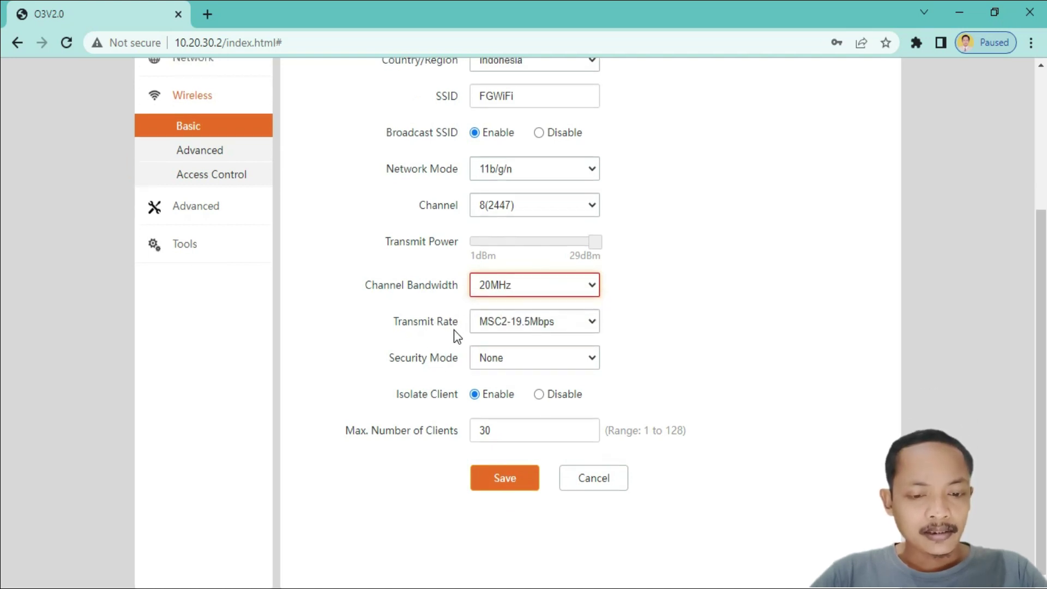
left_click(519, 326)
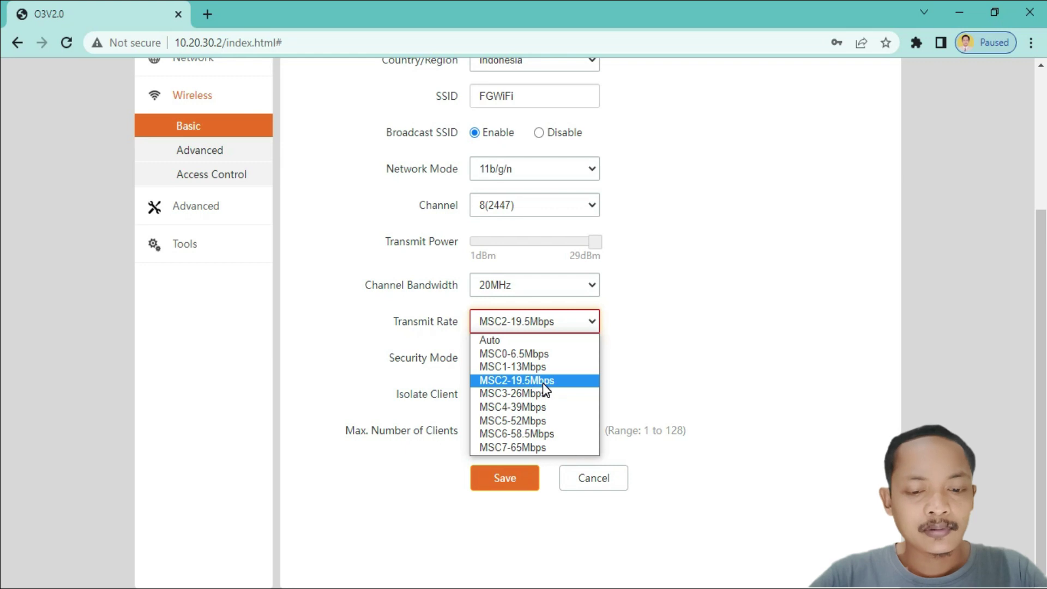
left_click(524, 380)
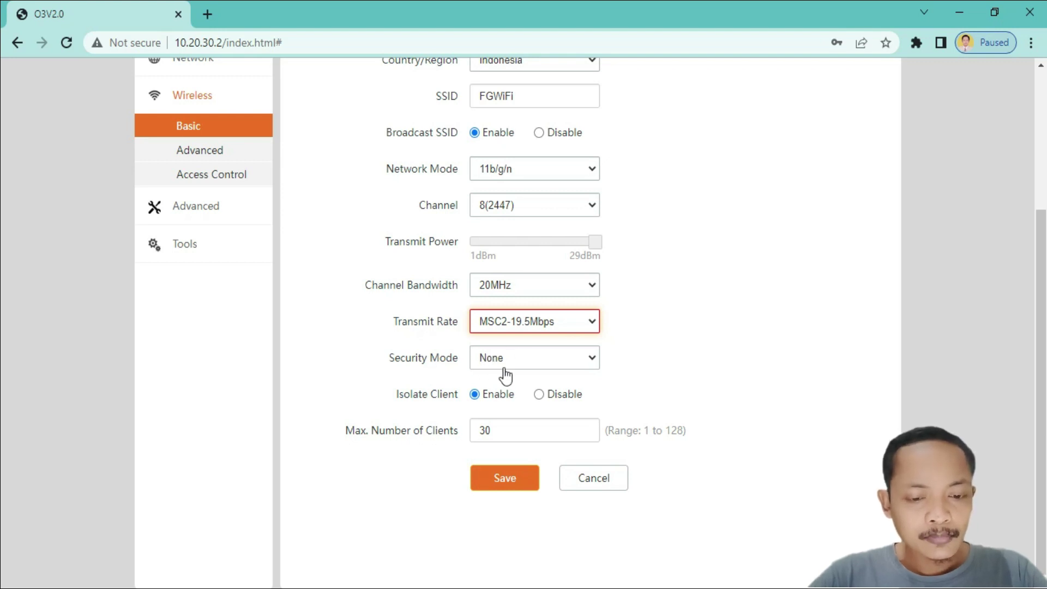
Try Mixed WPA/WPA2-PSK as the wireless security mode and return it to None.
left_click(590, 364)
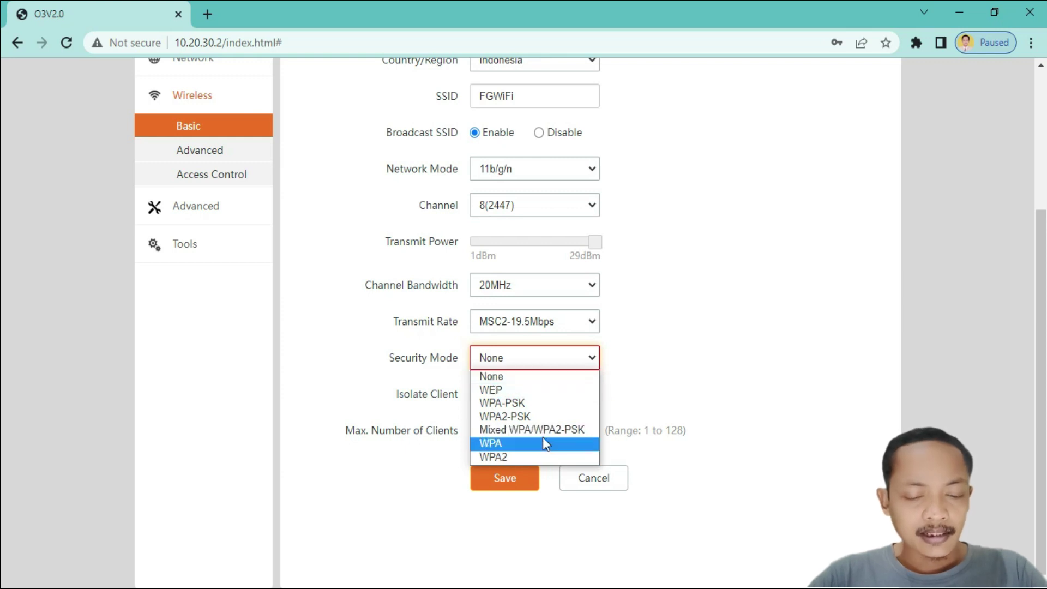
left_click(560, 429)
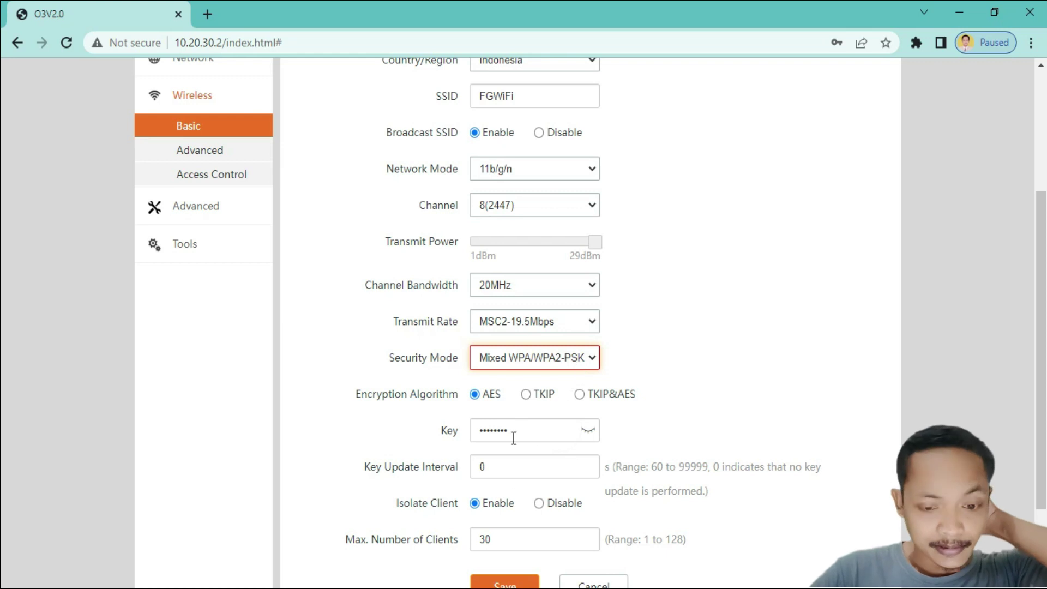
left_click(584, 360)
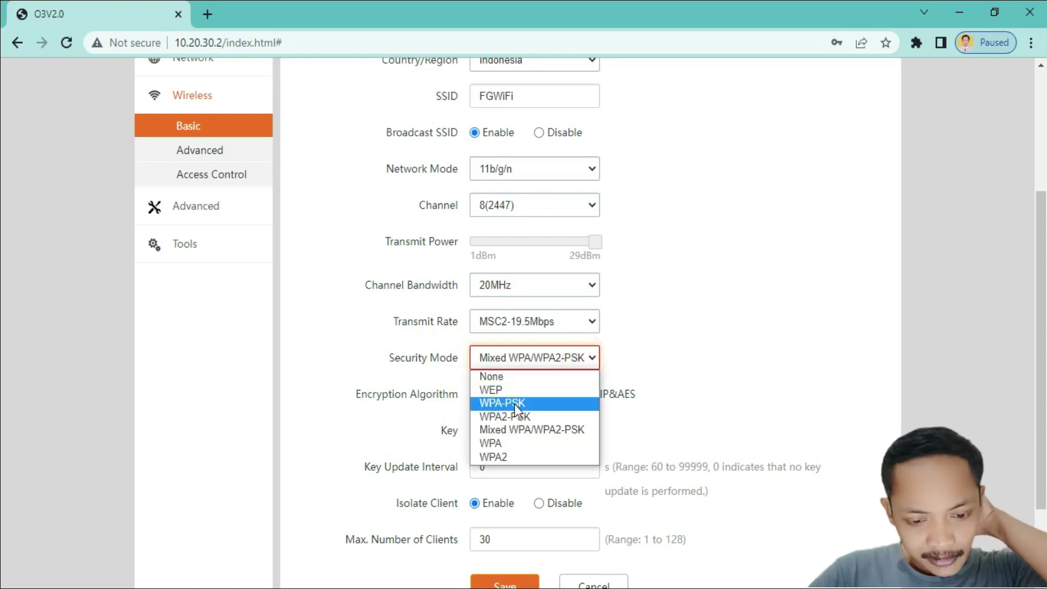
left_click(510, 376)
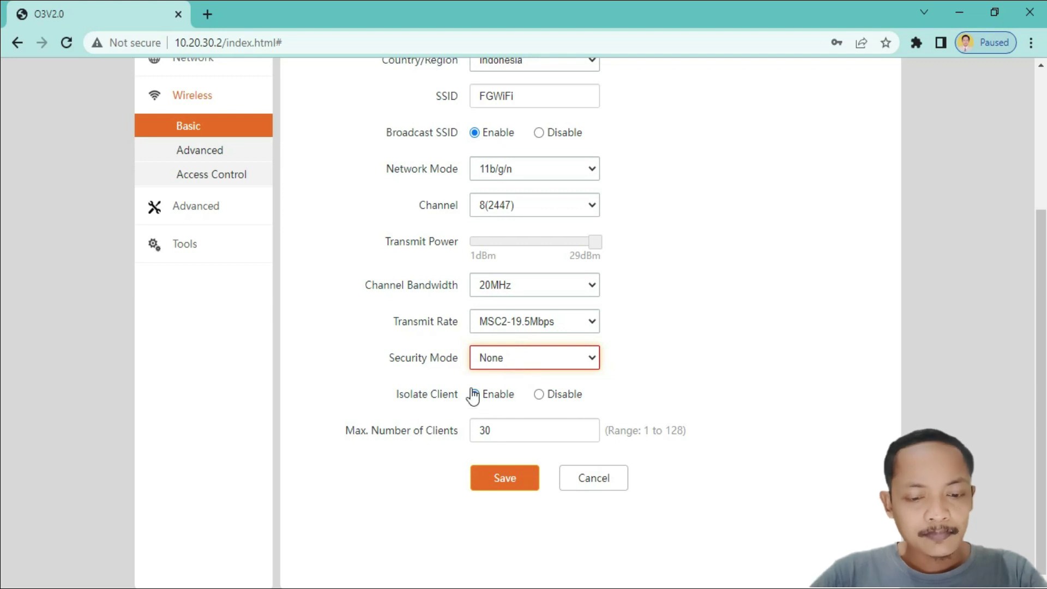
Set the wireless network's maximum number of clients to 30.
double_click(488, 433)
type("30")
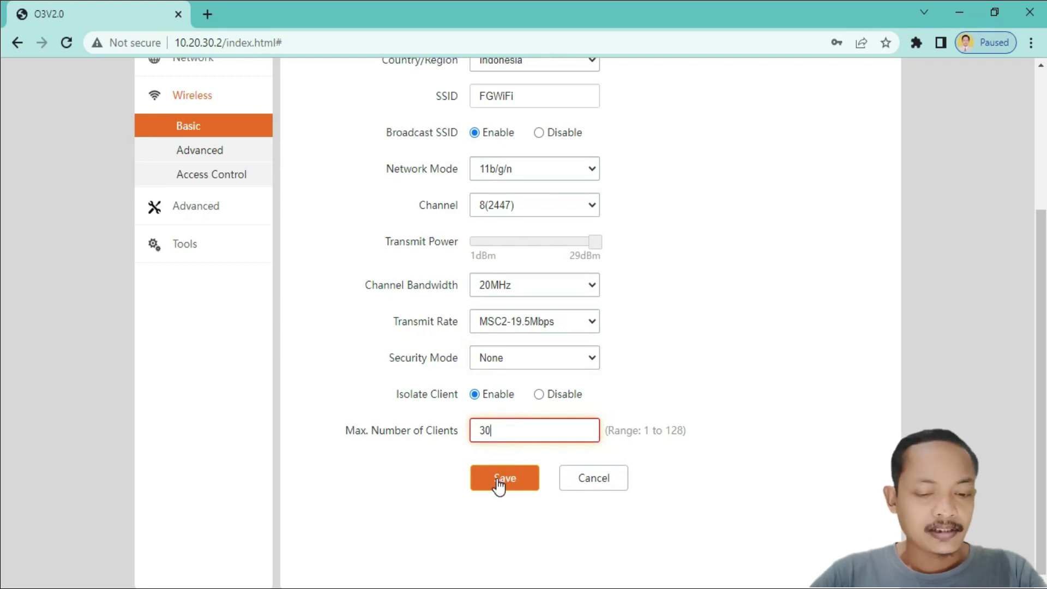
scroll(341, 194, "up", 1)
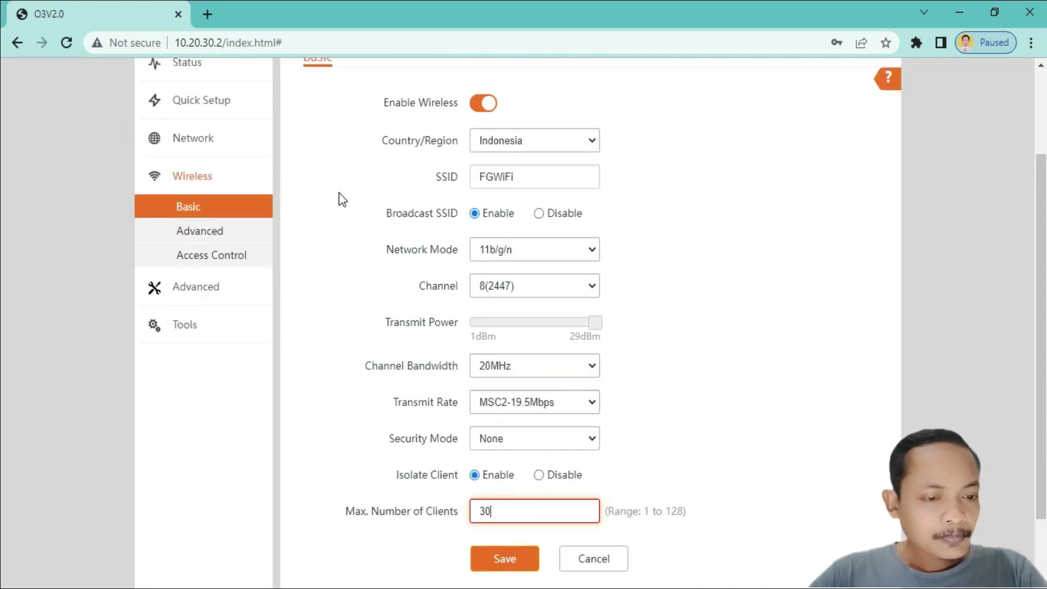
Open the advanced wireless settings and review the minimum RSSI threshold and preamble options.
left_click(206, 231)
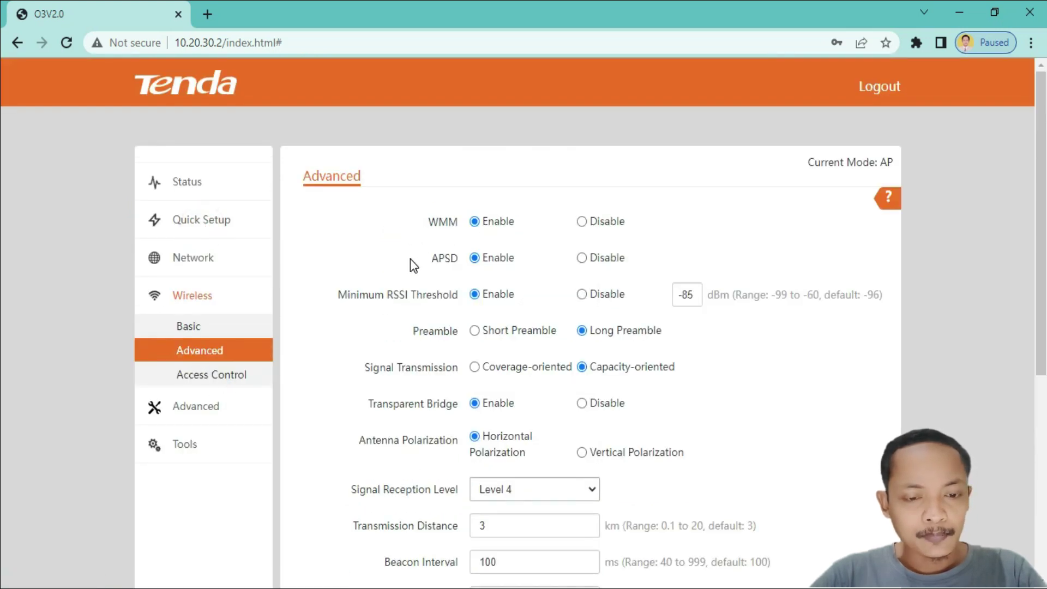
scroll(412, 262, "down", 1)
scroll(410, 259, "down", 1)
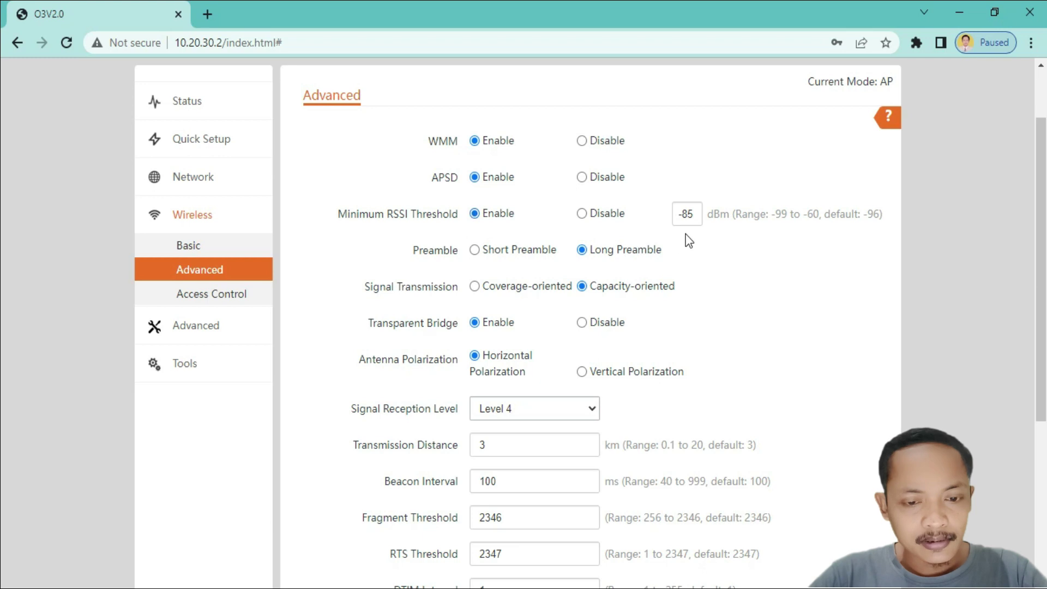
left_click_drag(696, 216, 676, 217)
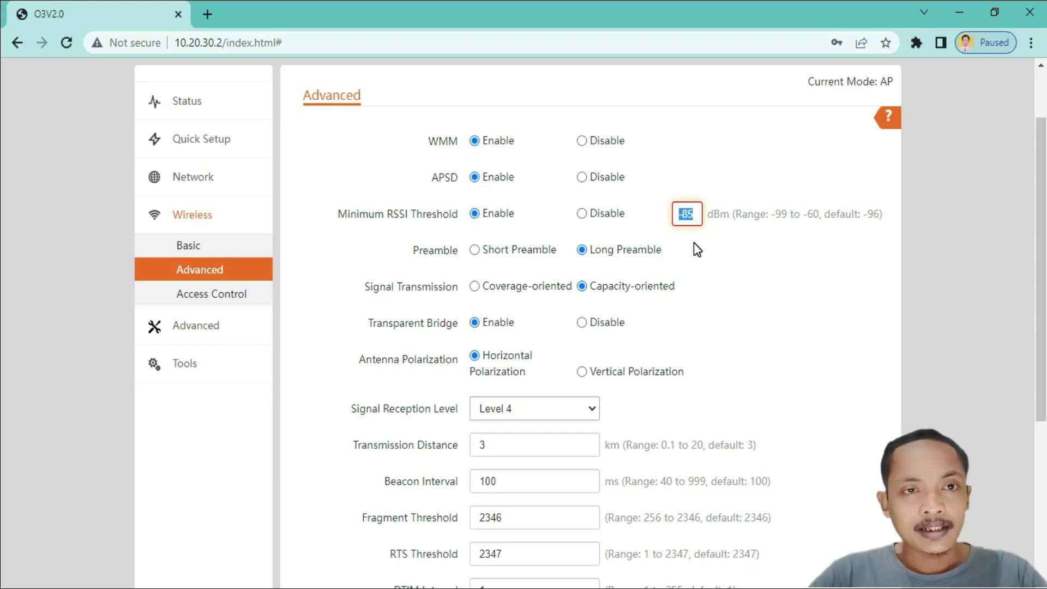
left_click(680, 218)
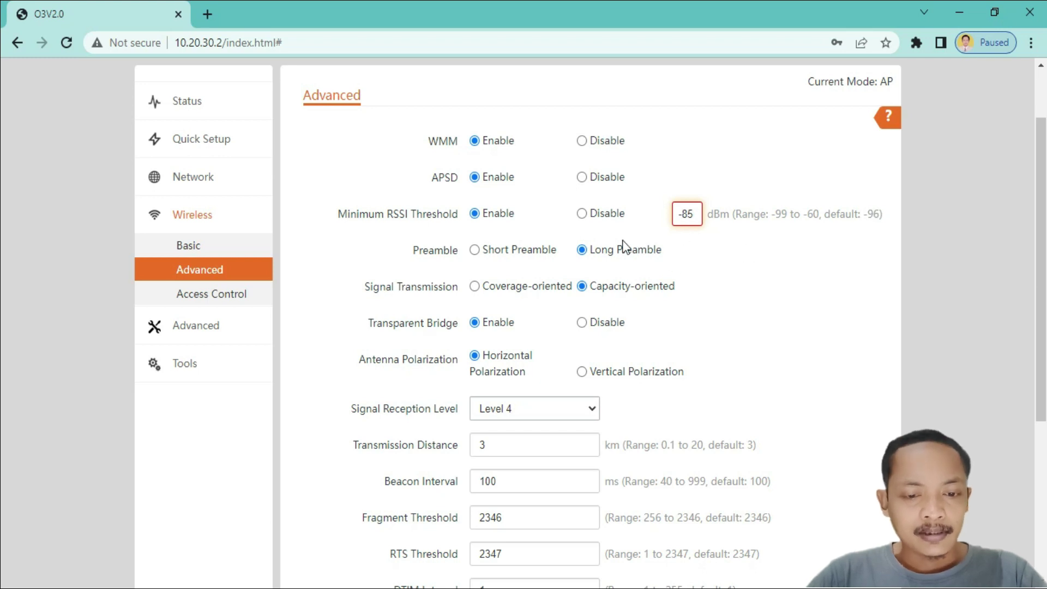
left_click(407, 262)
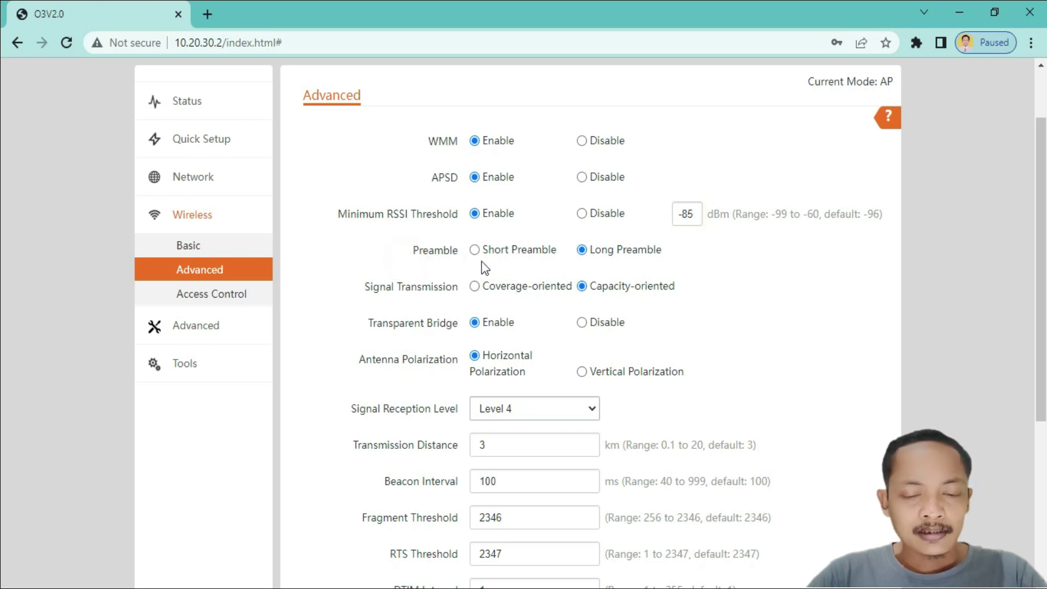
left_click(581, 249)
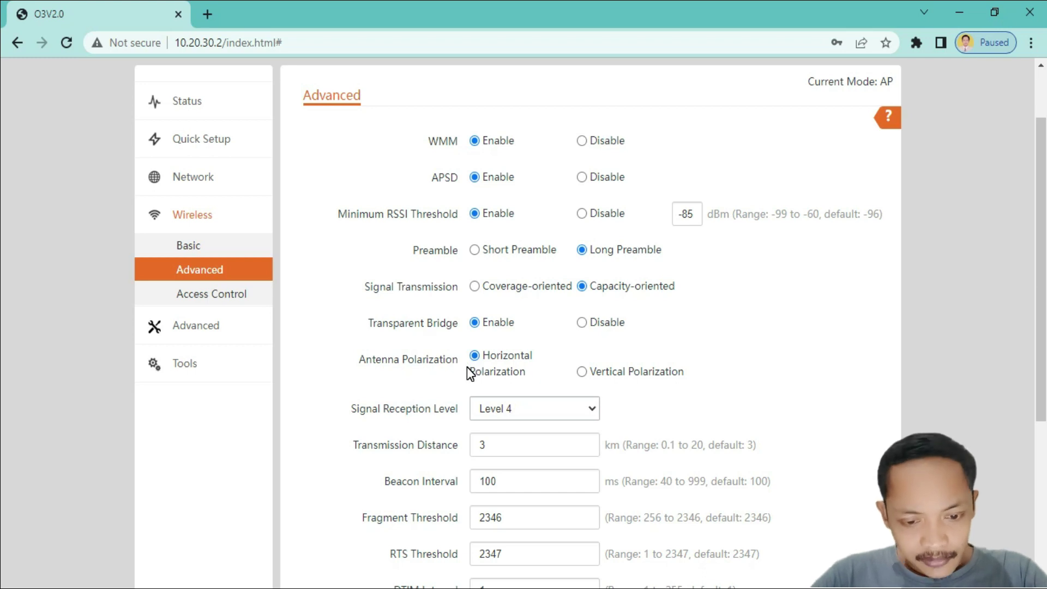
Check the available signal reception levels and review the transmission distance, interval and threshold settings of the wireless network.
scroll(427, 414, "down", 1)
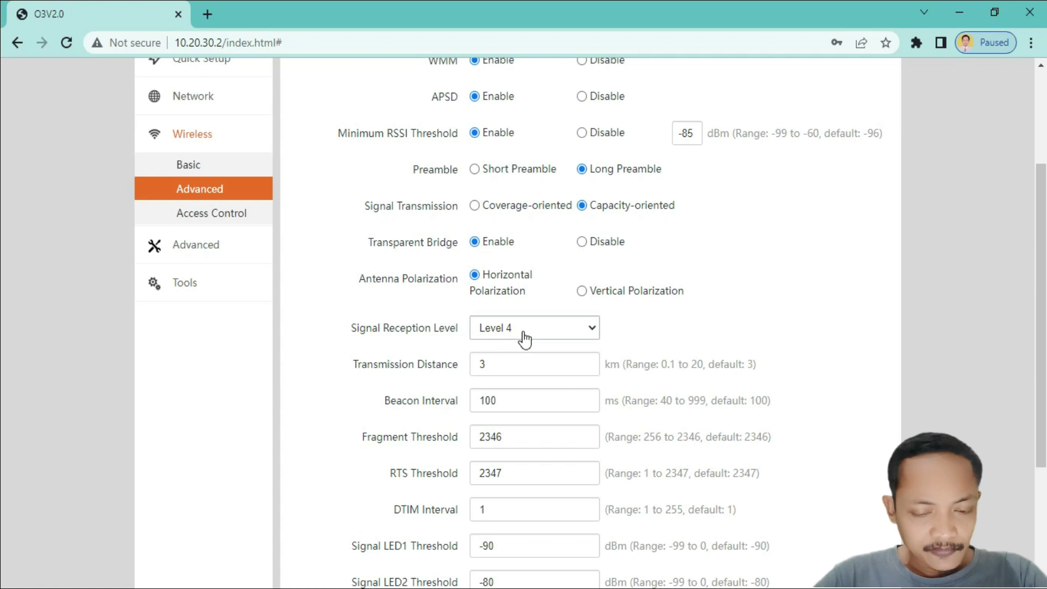
left_click(564, 333)
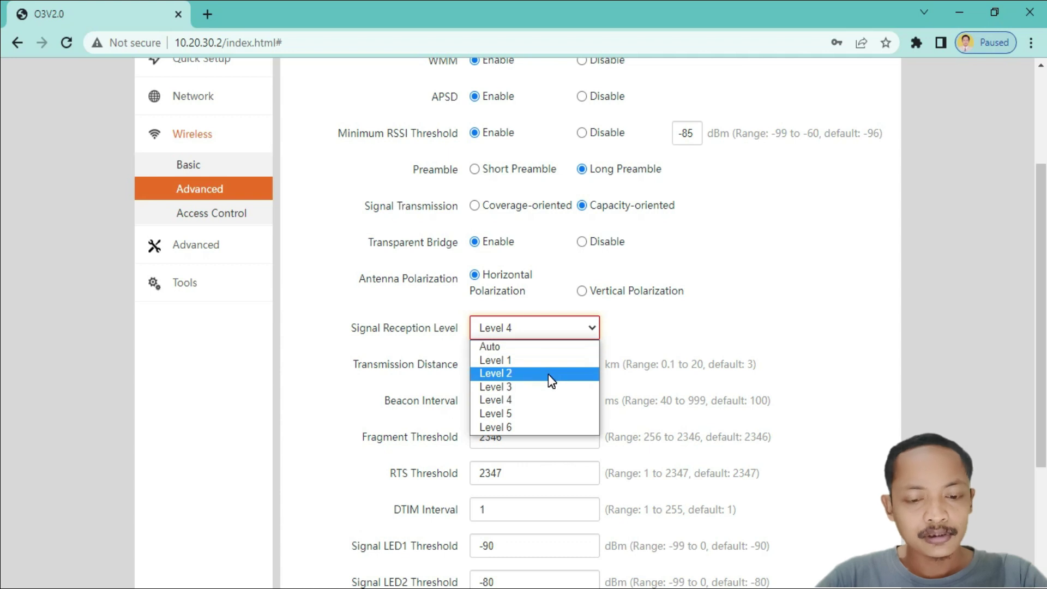
left_click(534, 330)
scroll(444, 388, "down", 1)
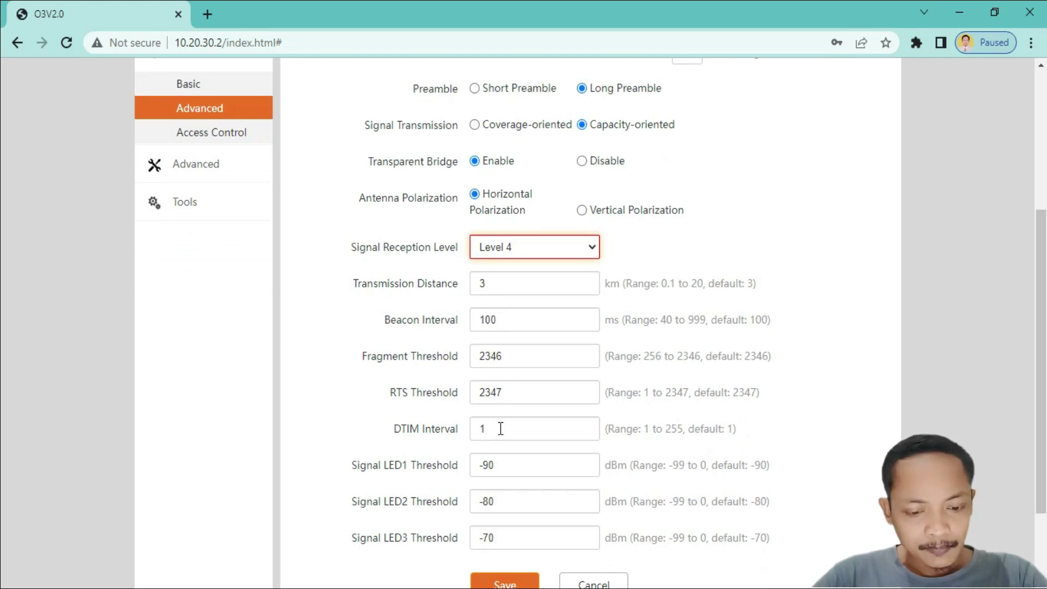
scroll(520, 406, "down", 1)
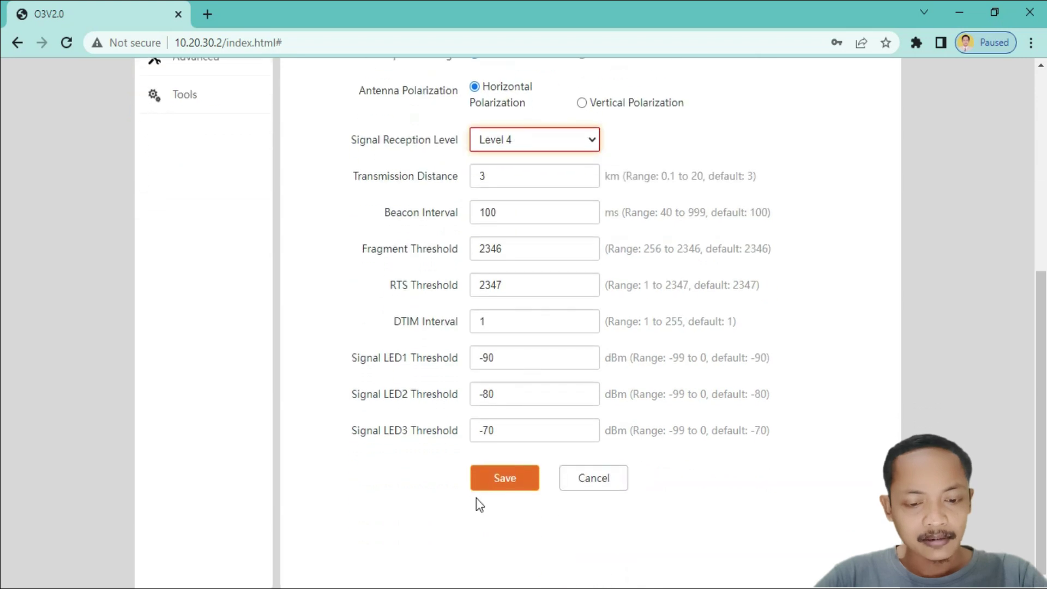
scroll(449, 344, "up", 2)
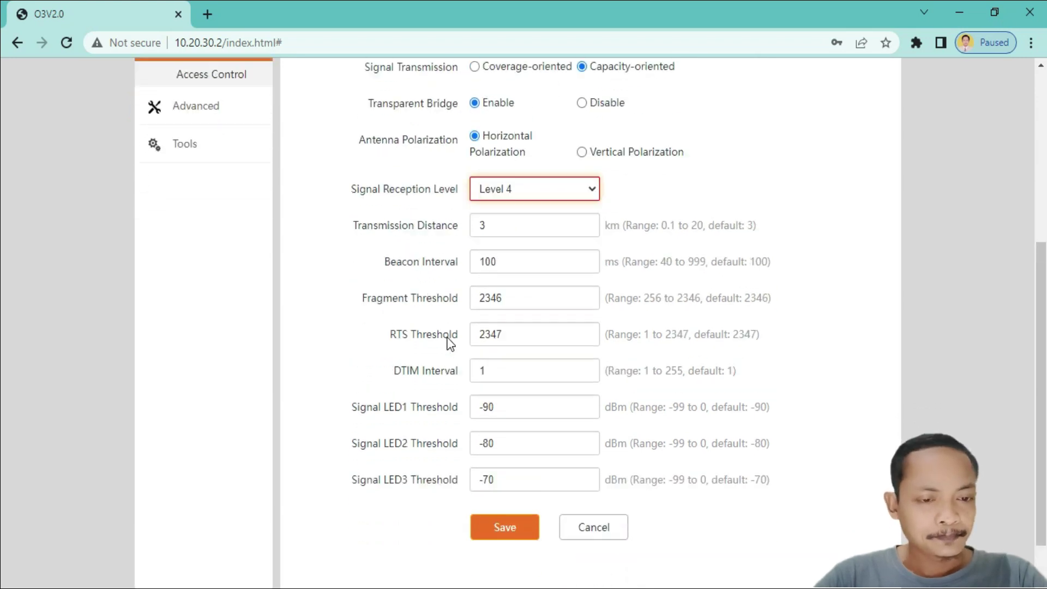
scroll(449, 343, "down", 2)
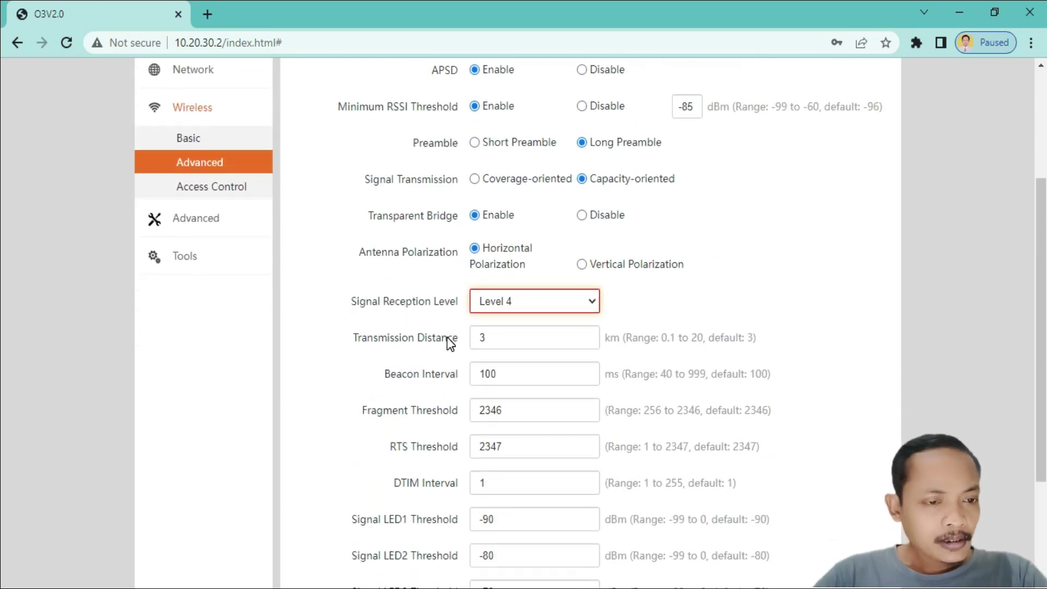
scroll(449, 343, "up", 2)
left_click(387, 366)
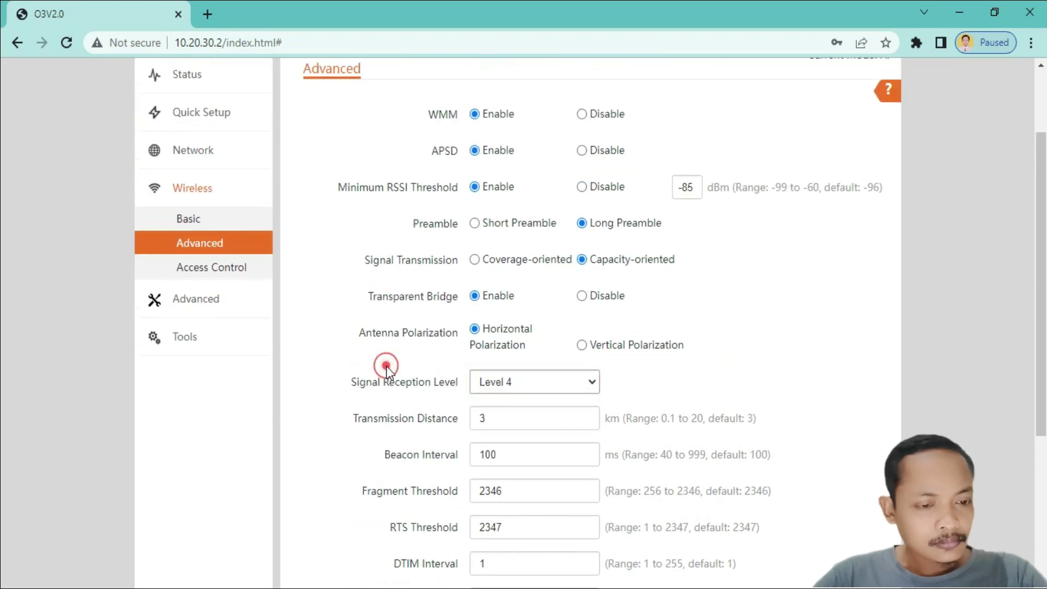
Look through the wireless Access Control, LAN Rate and Date & Time pages.
left_click(227, 273)
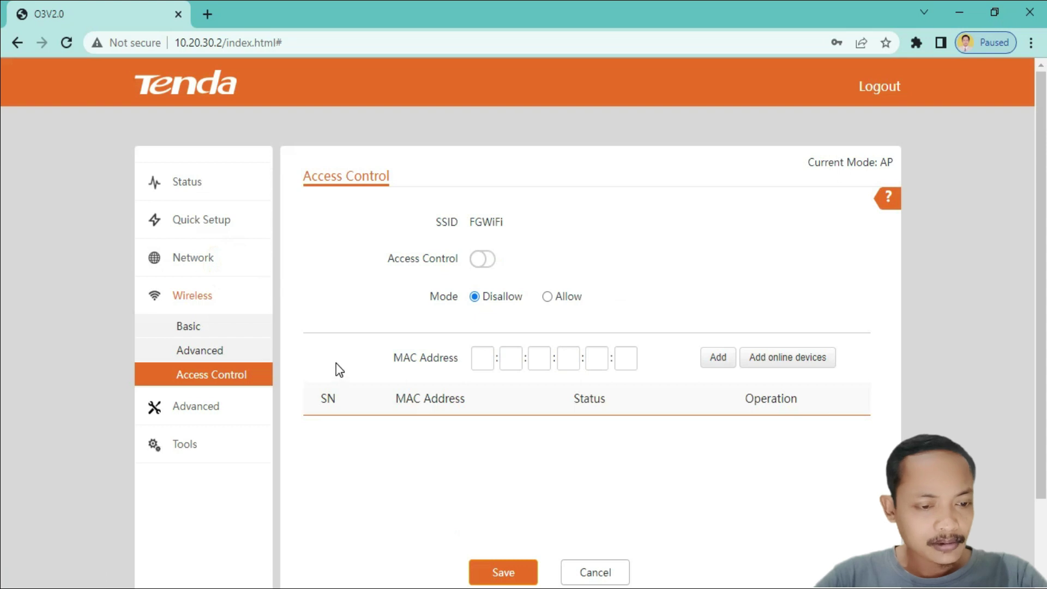
scroll(239, 389, "down", 1)
left_click(208, 329)
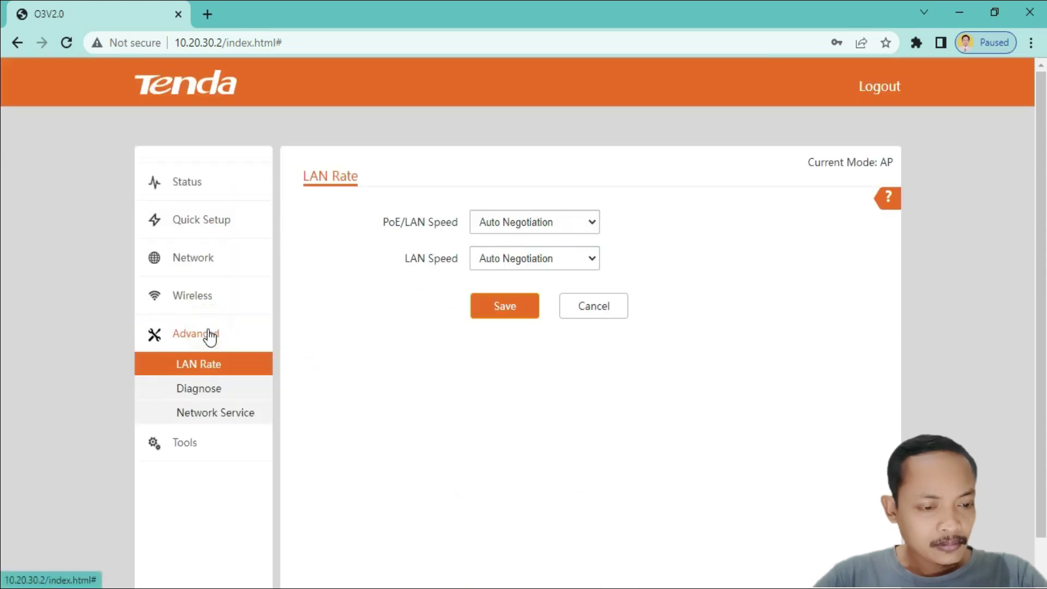
scroll(234, 441, "down", 1)
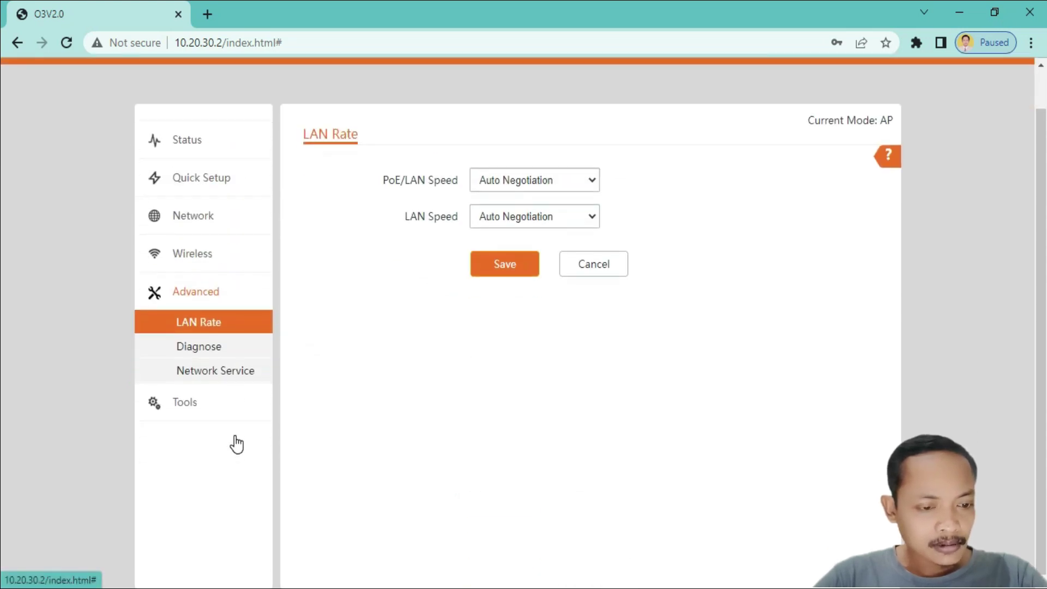
left_click(189, 408)
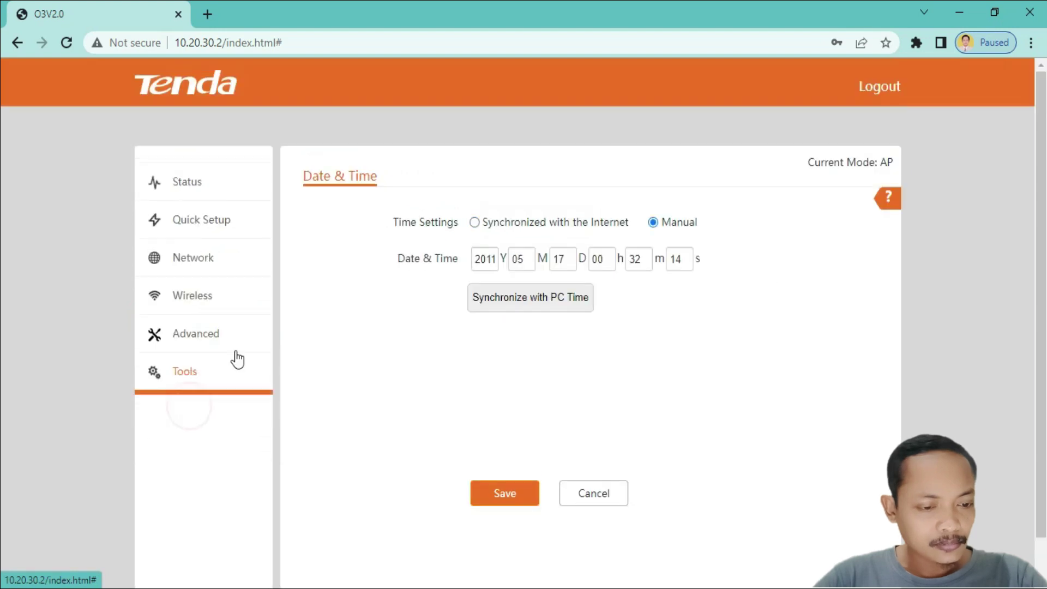
scroll(334, 355, "down", 1)
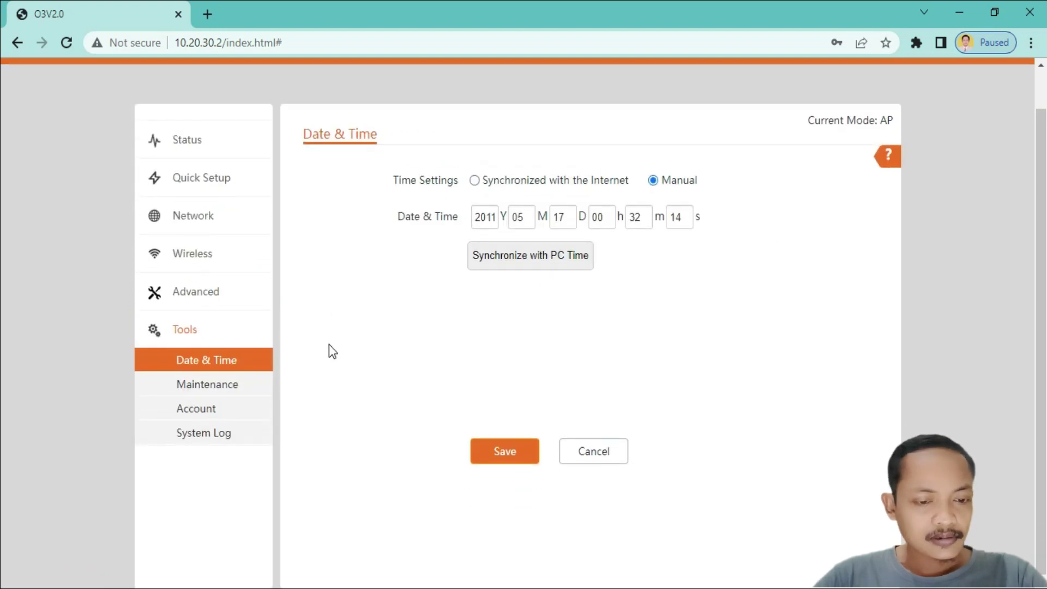
scroll(333, 351, "up", 1)
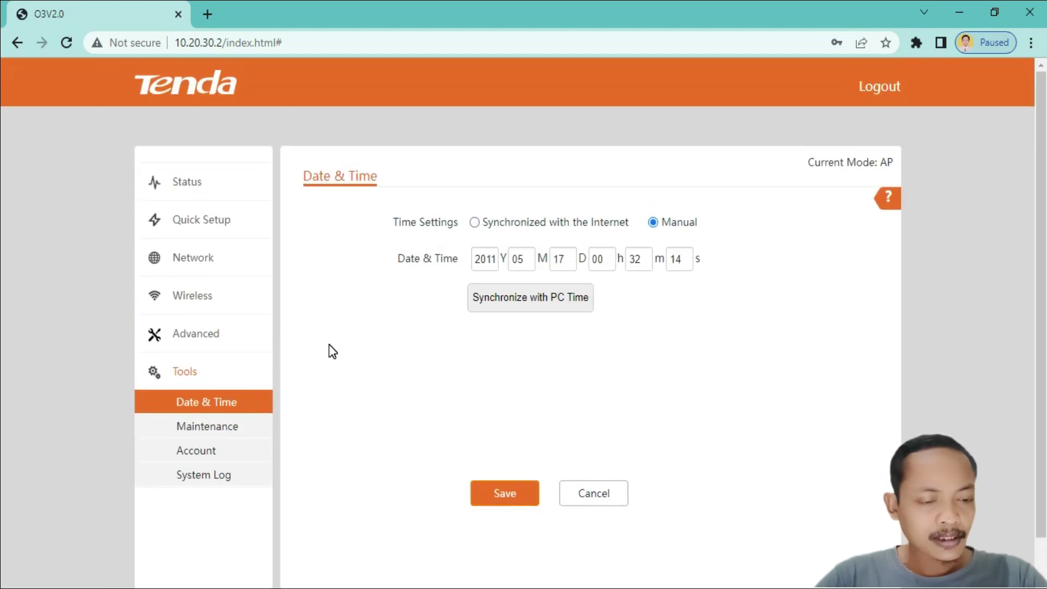
left_click(188, 381)
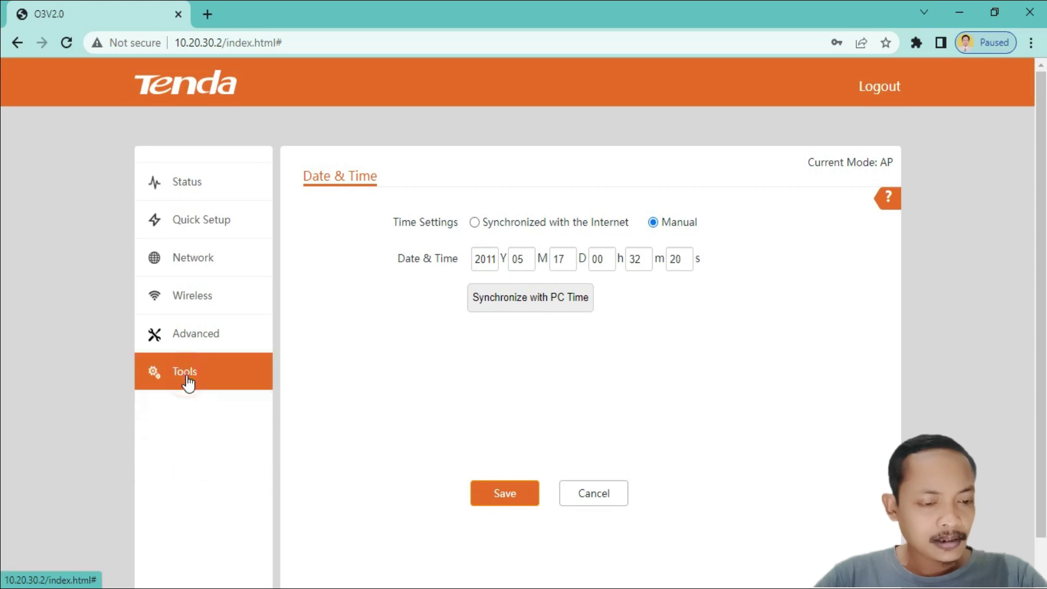
Revisit the Basic and Advanced wireless pages and look over their settings from beginning to end.
left_click(194, 298)
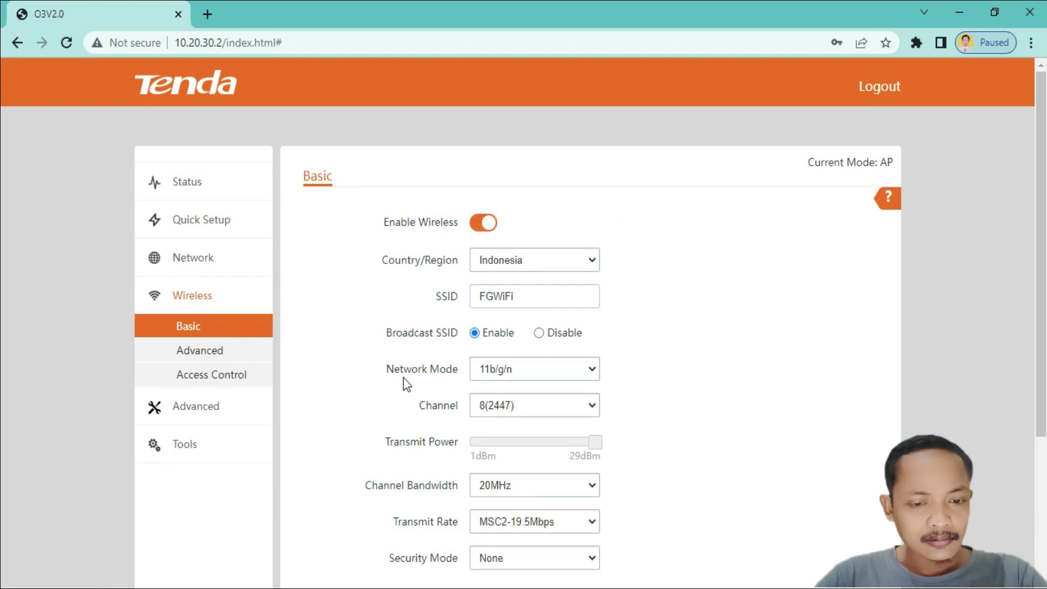
scroll(403, 382, "down", 4)
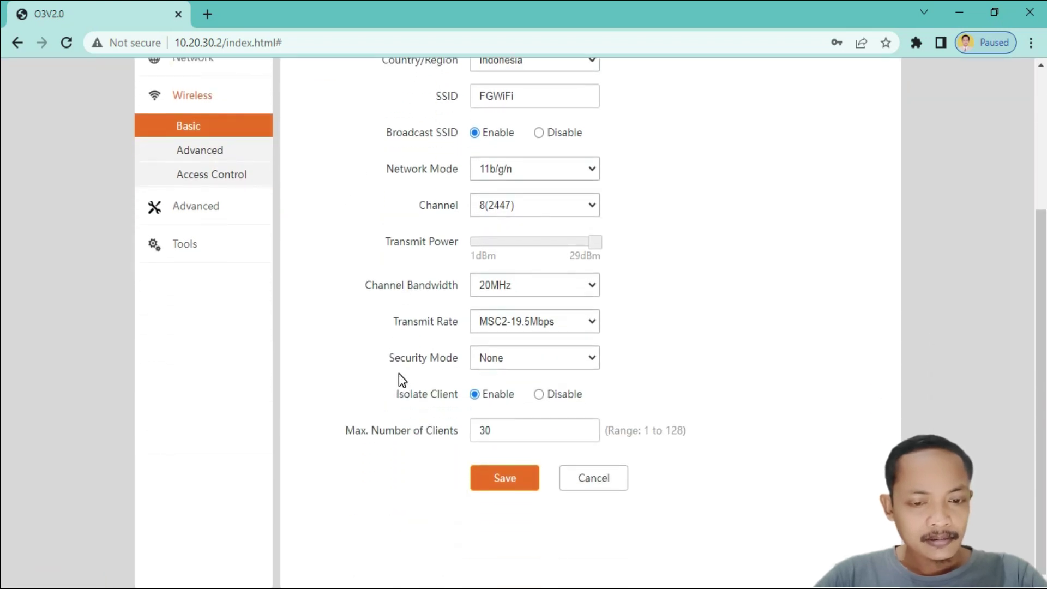
scroll(400, 376, "up", 2)
left_click(217, 238)
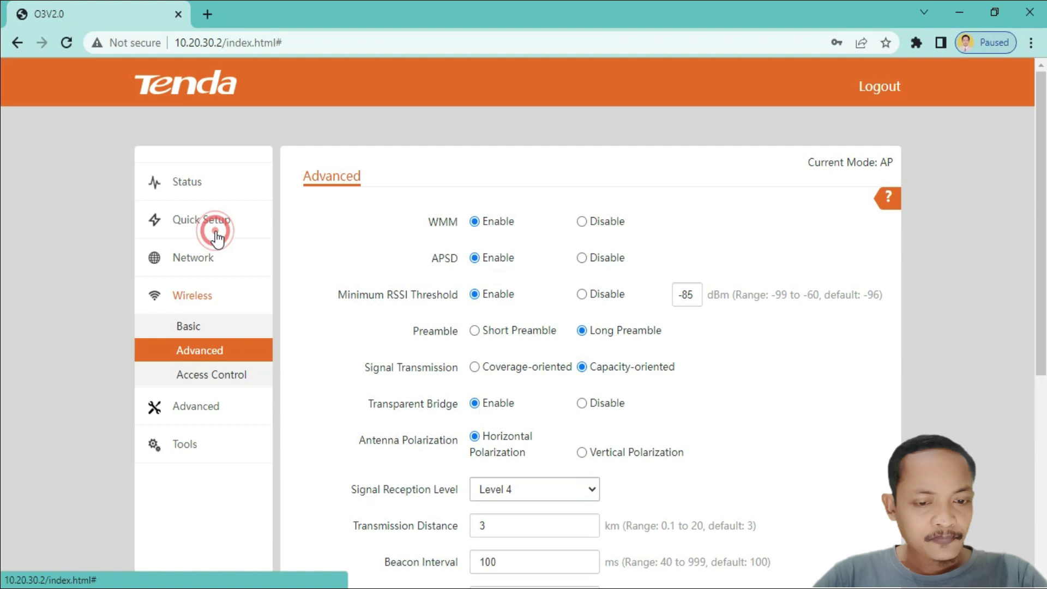
scroll(398, 311, "down", 3)
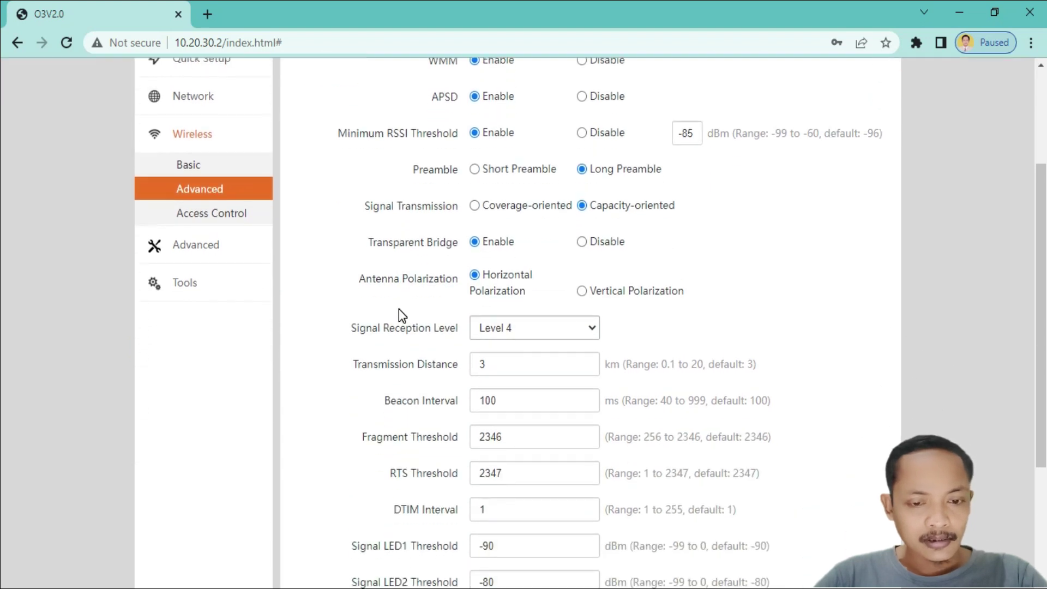
scroll(399, 308, "down", 2)
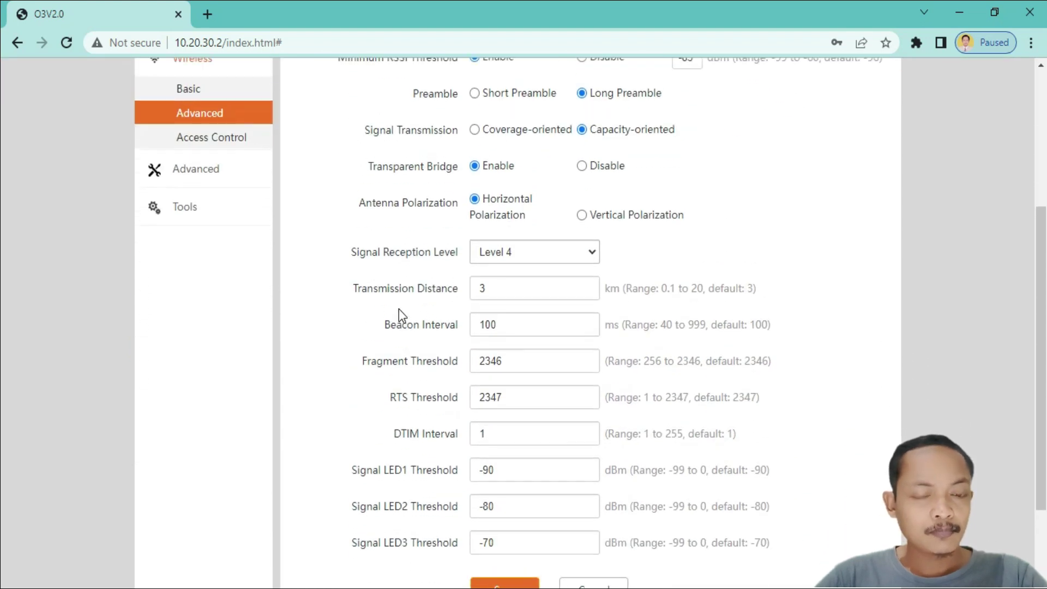
scroll(398, 309, "up", 3)
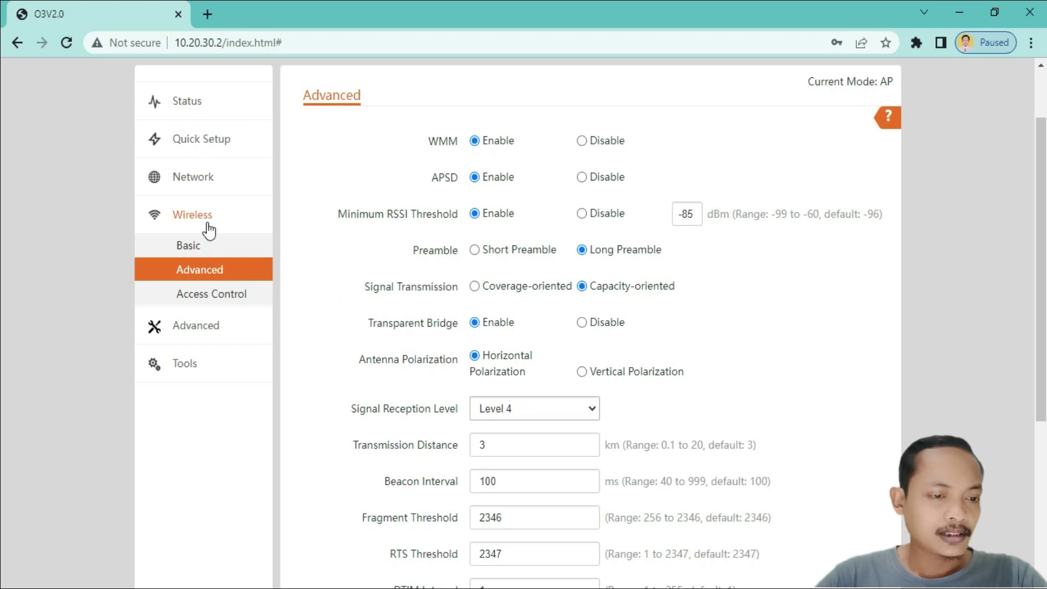
Open the network's LAN Setup page and check the available IP address types.
left_click(200, 184)
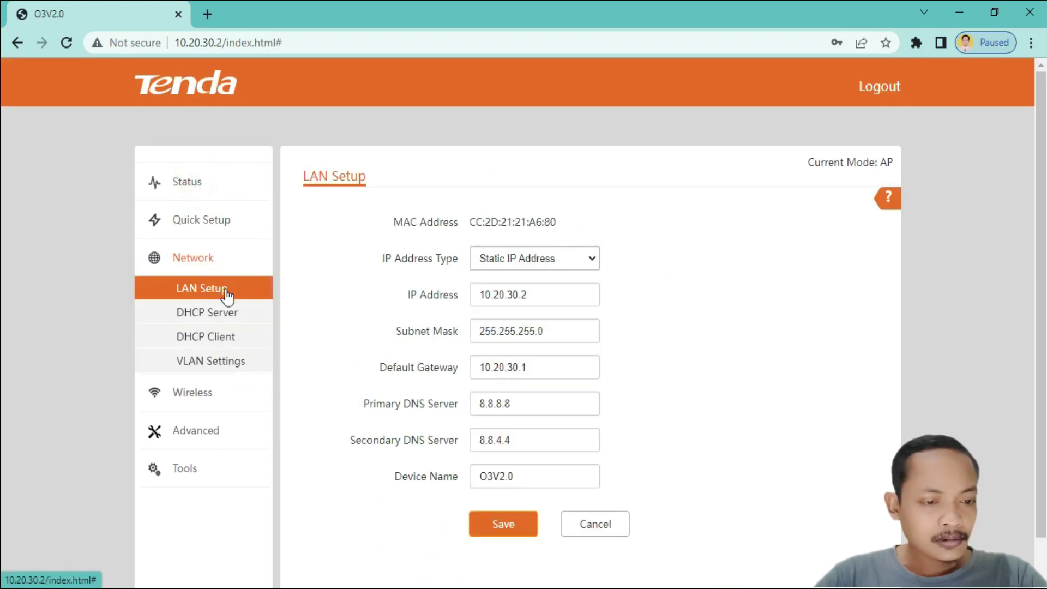
left_click(537, 261)
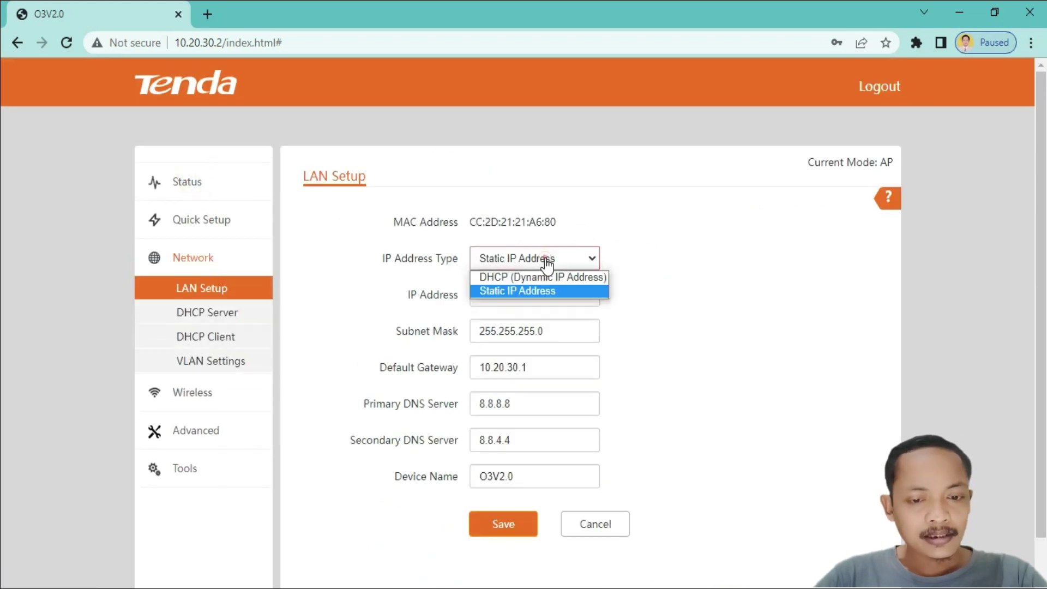
left_click(535, 259)
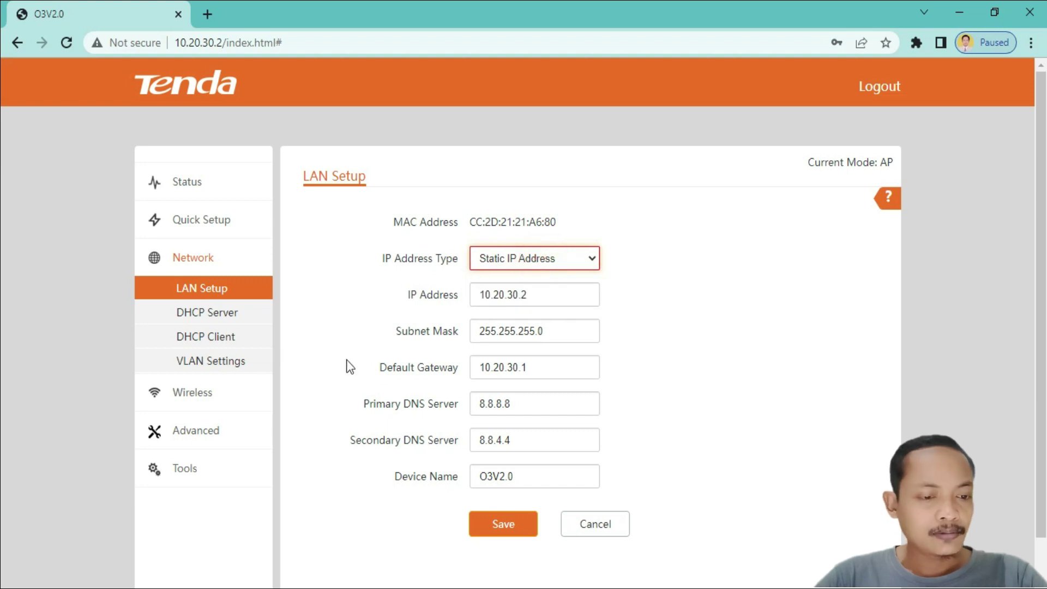
Look over the network's DHCP Server settings and examine the background noise level under Wireless Status on the Status page.
left_click(212, 318)
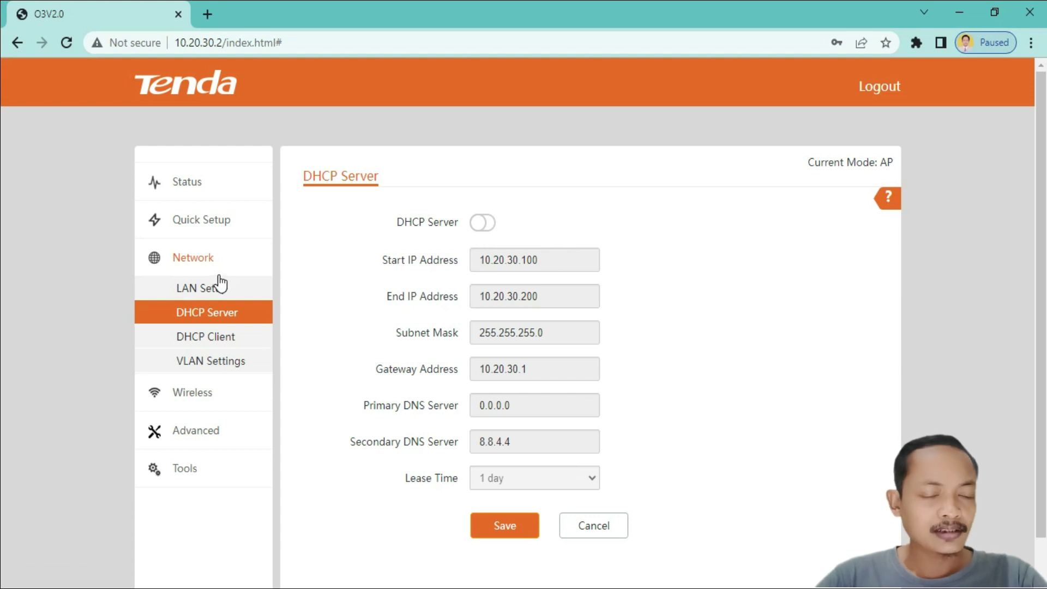
left_click(191, 185)
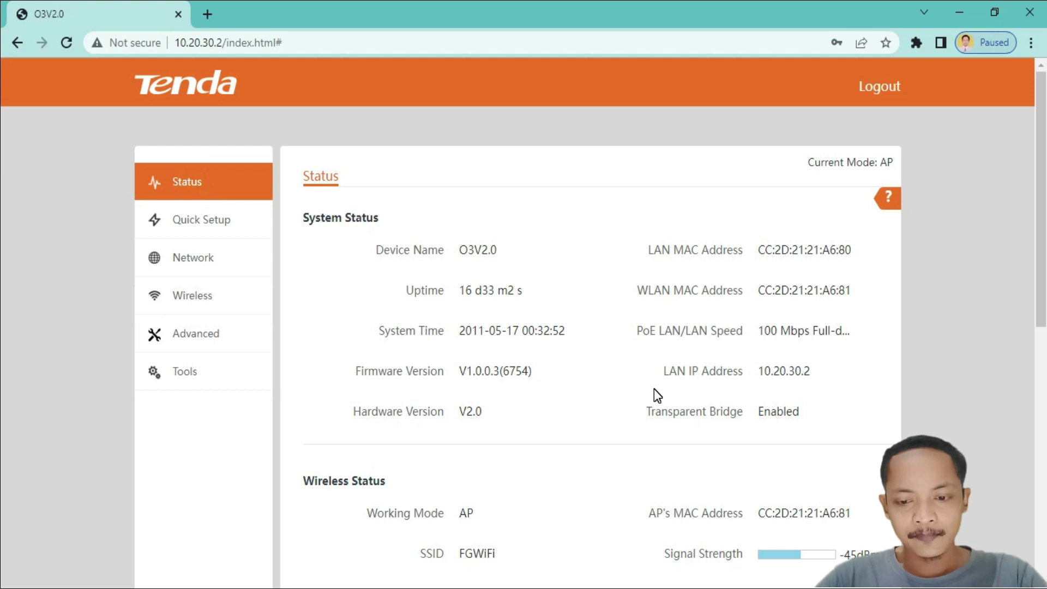
scroll(653, 388, "down", 1)
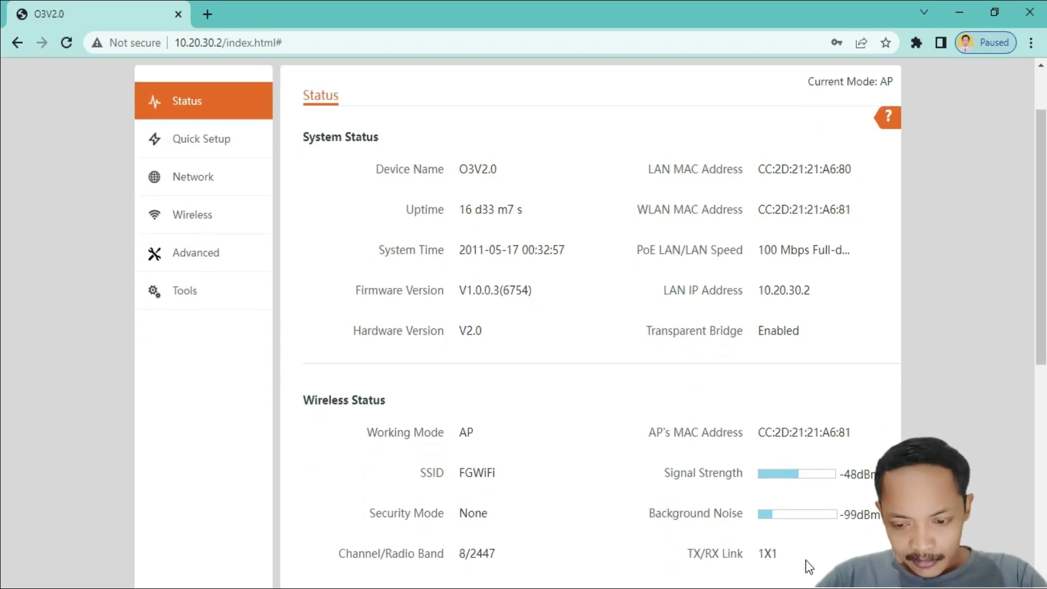
left_click_drag(841, 514, 866, 525)
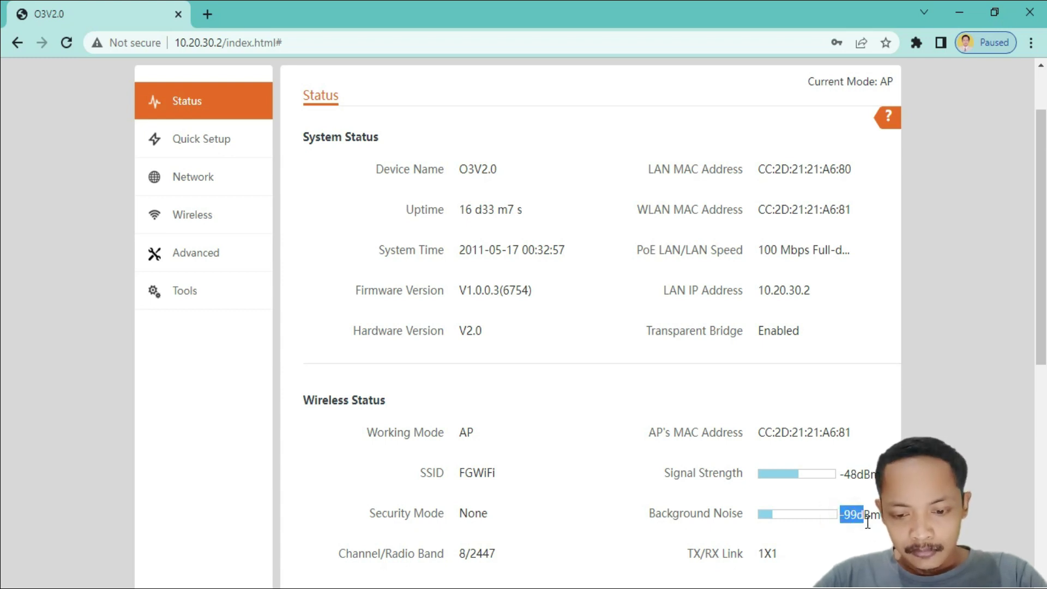
left_click(868, 522)
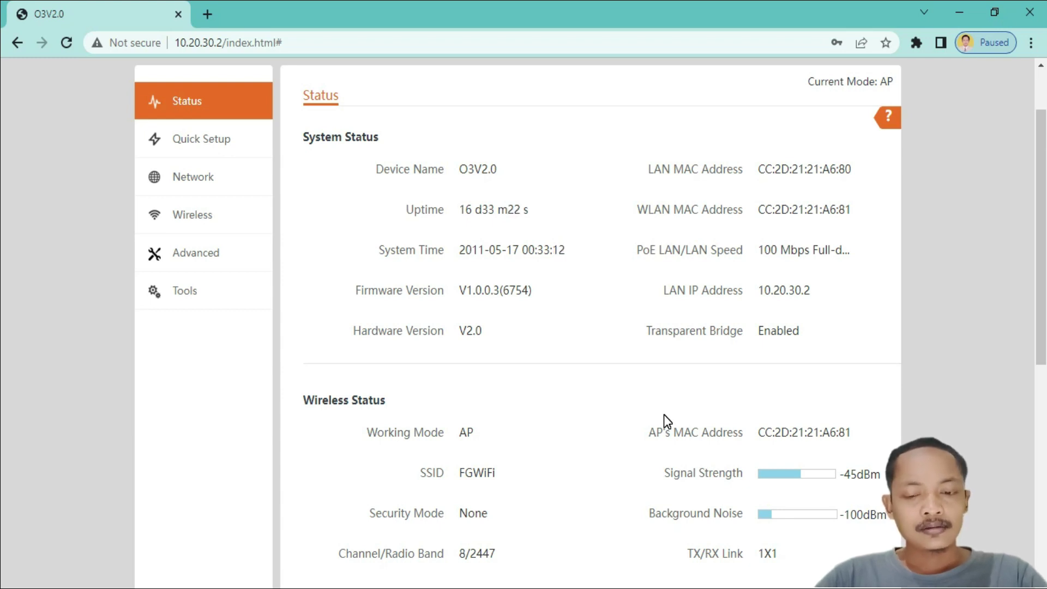
left_click_drag(843, 514, 870, 514)
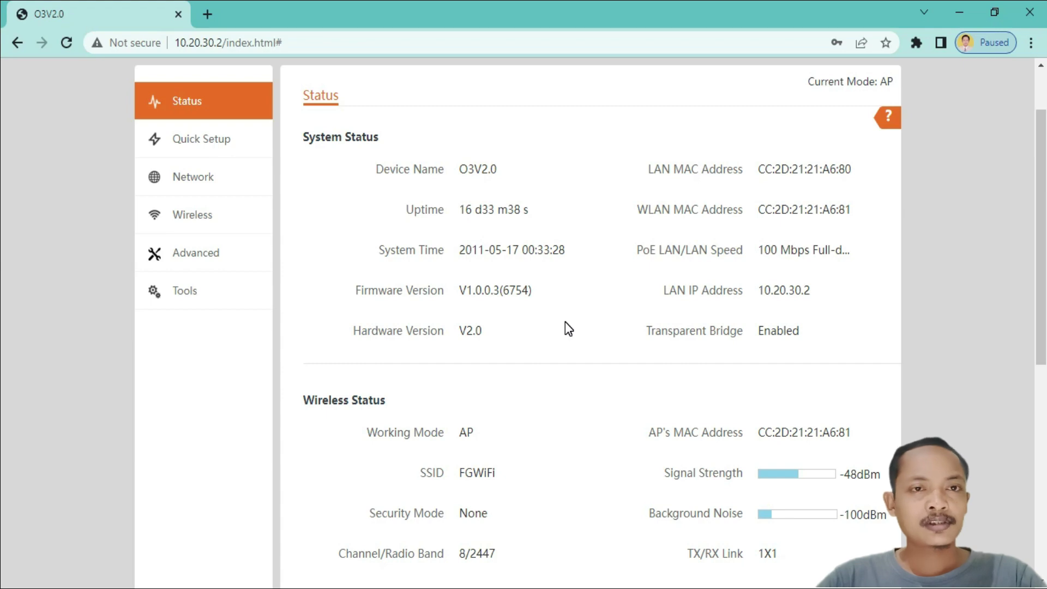
scroll(565, 322, "up", 2)
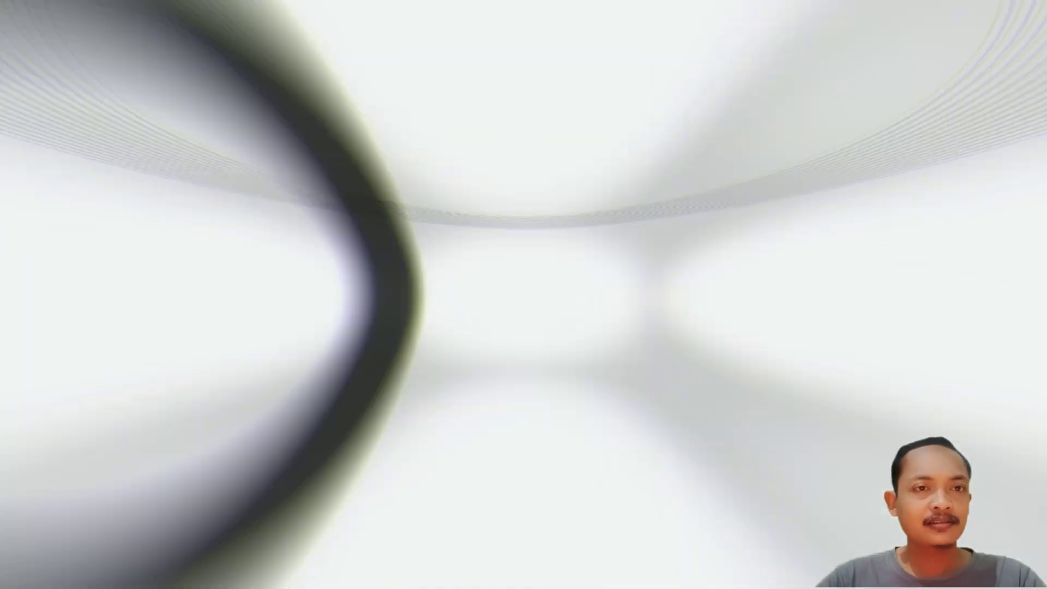